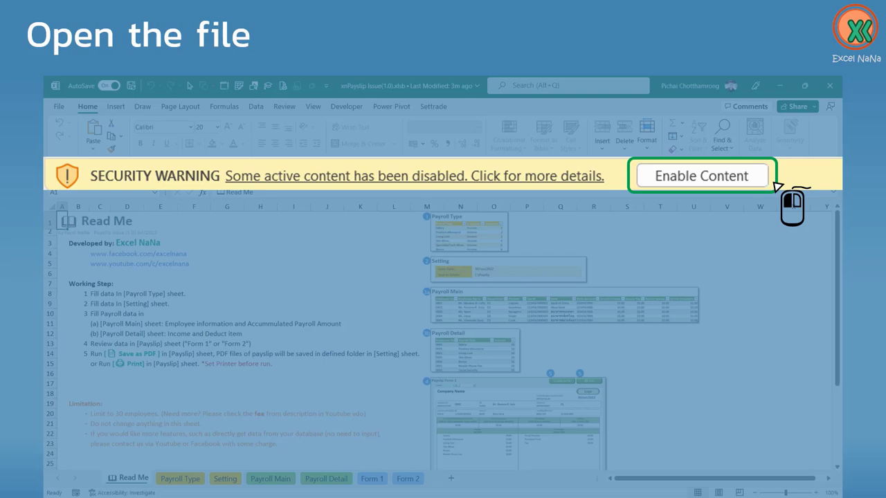
# Enable the workbook's blocked active content from the security warning bar
pyautogui.click(764, 181)
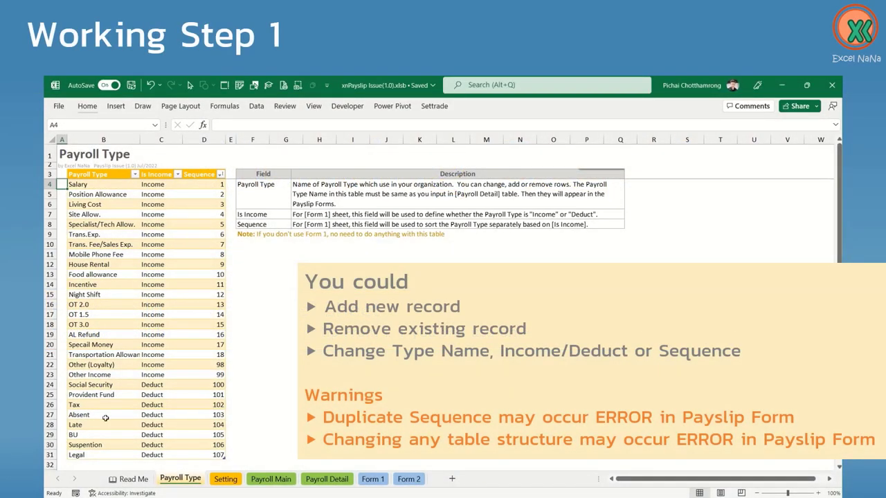
# Add Bonus as an Income type with sequence 19 in the first empty row
pyautogui.click(97, 445)
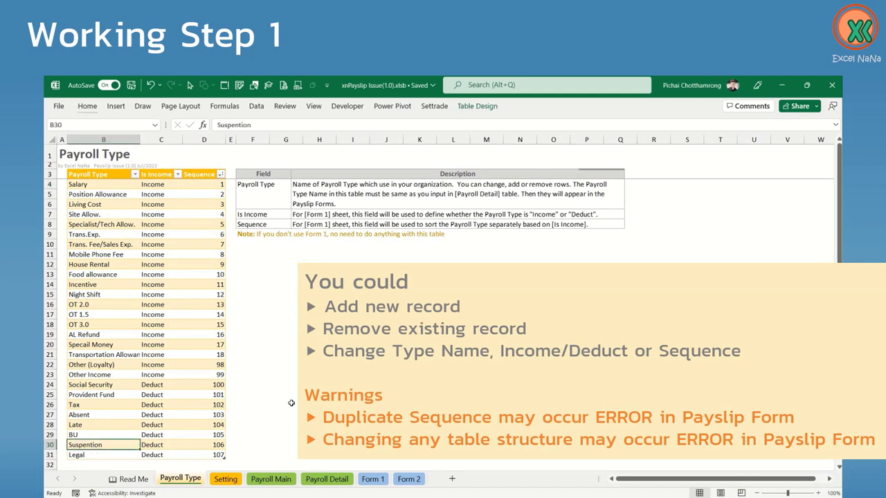
pyautogui.press('Down')
pyautogui.press('Down')
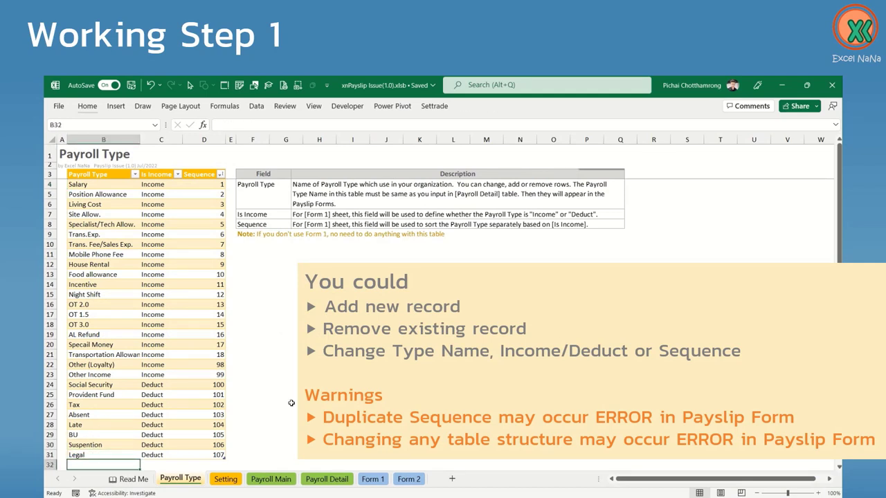
pyautogui.scroll(-2, 291, 403)
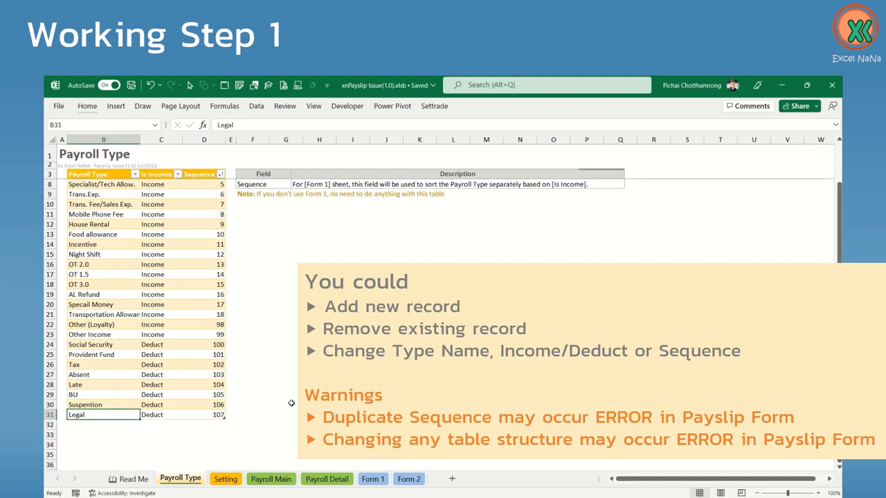
pyautogui.write('Bo')
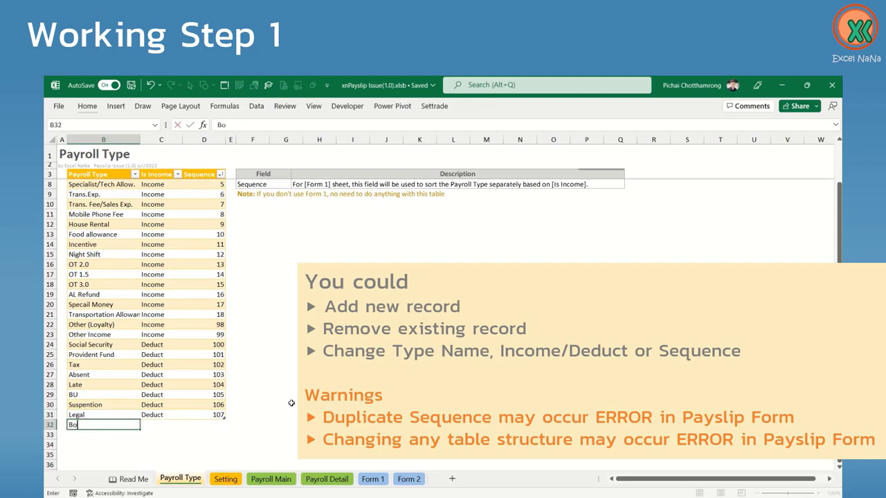
pyautogui.write('nus')
pyautogui.press('Tab')
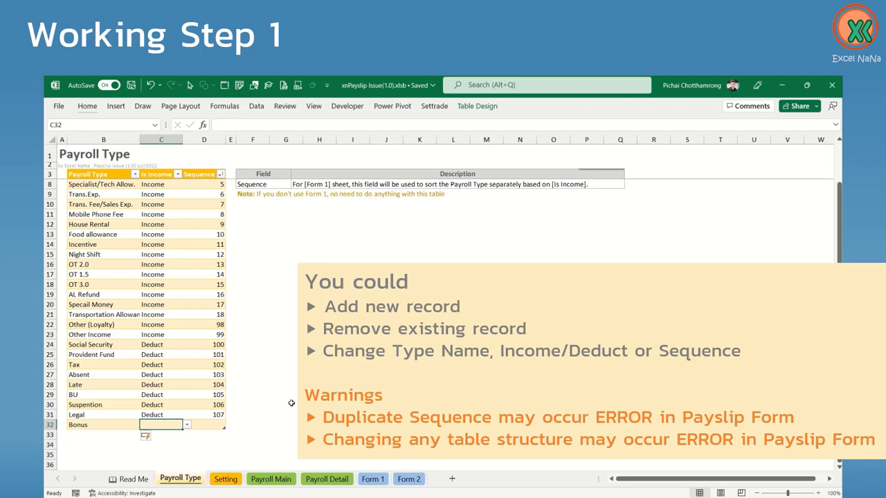
pyautogui.hotkey('alt', 'Down')
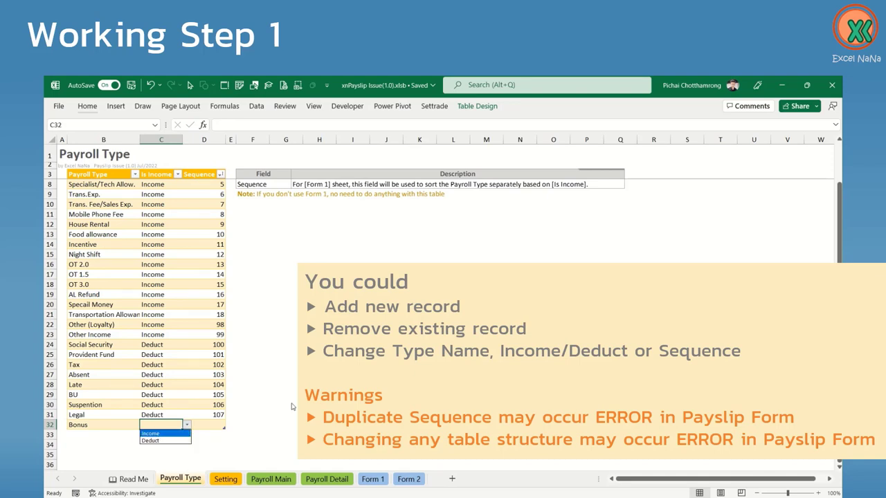
pyautogui.click(184, 434)
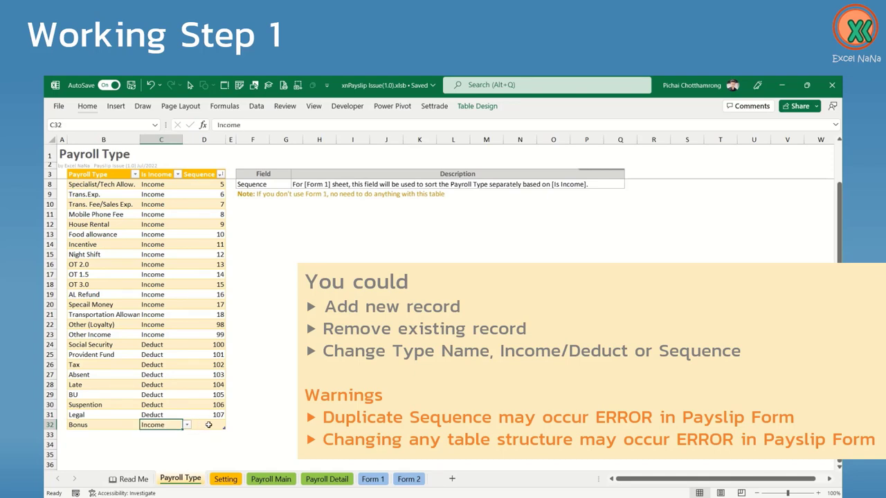
pyautogui.click(208, 424)
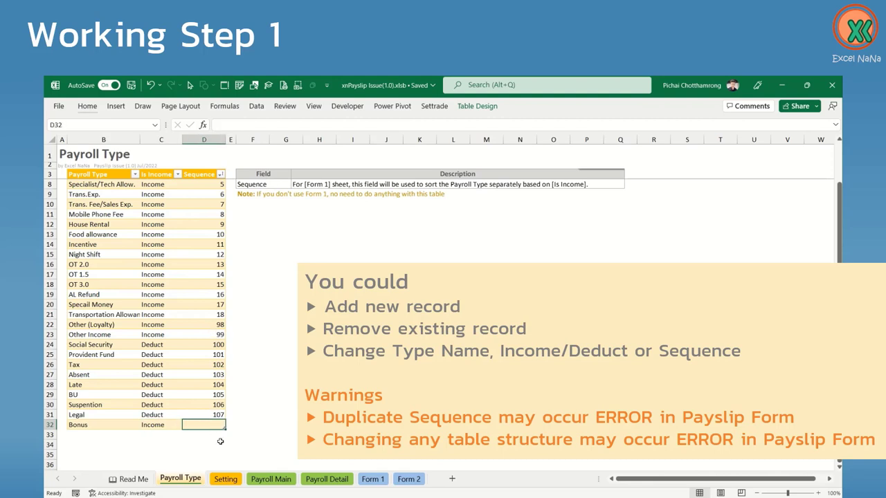
pyautogui.write('19')
pyautogui.press('Return')
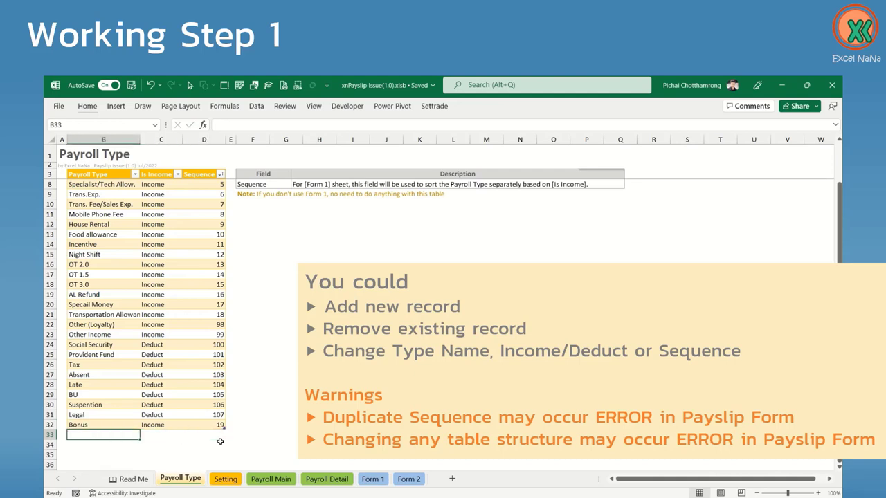
# Add Other Deduct as a Deduct type with sequence 199 in the next row
pyautogui.write('O')
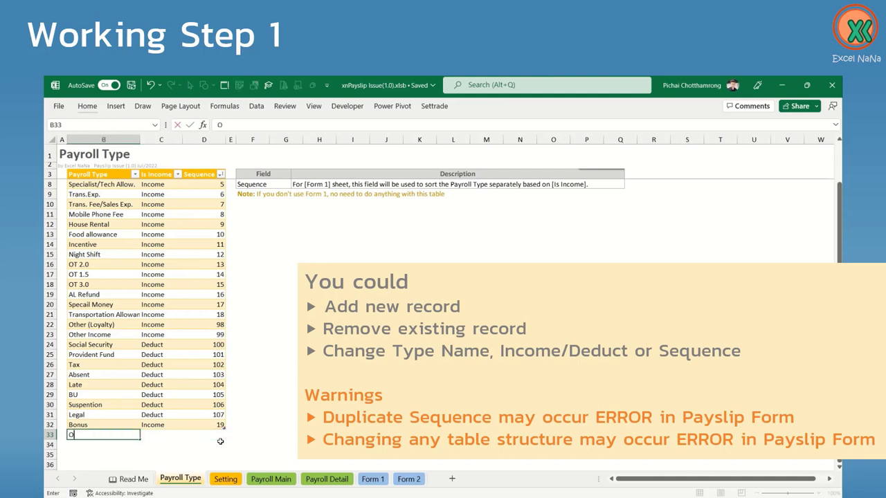
pyautogui.write('ther Ded')
pyautogui.write('uct')
pyautogui.press('Tab')
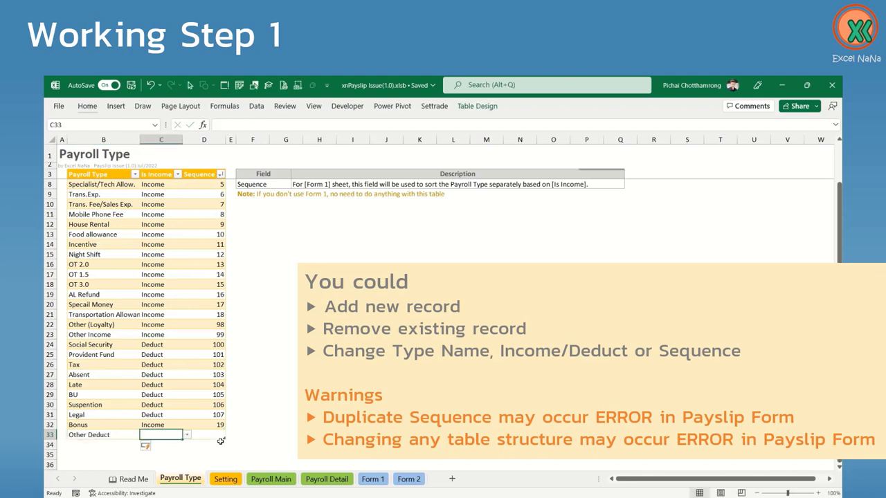
pyautogui.click(187, 435)
pyautogui.click(154, 451)
pyautogui.click(213, 434)
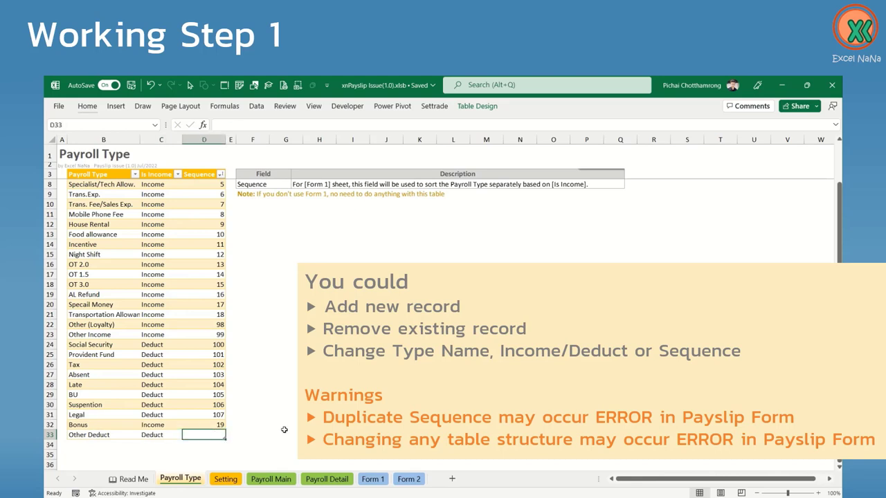
pyautogui.write('199')
pyautogui.press('Return')
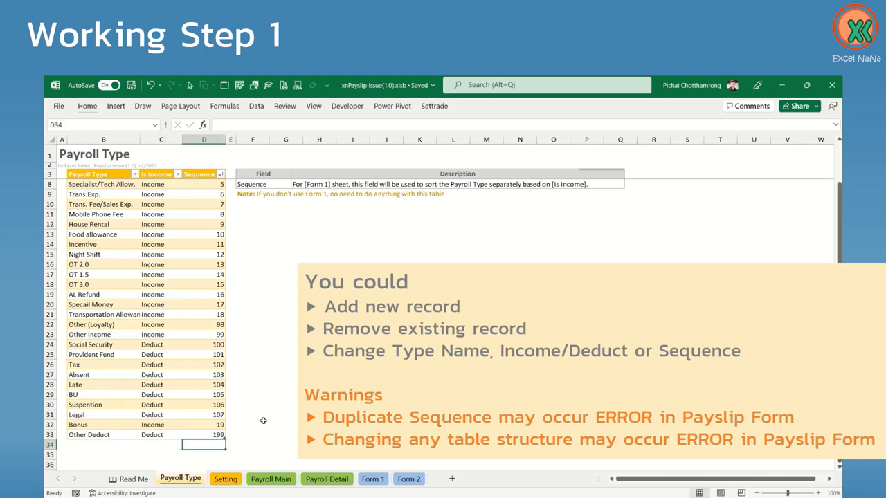
pyautogui.click(220, 175)
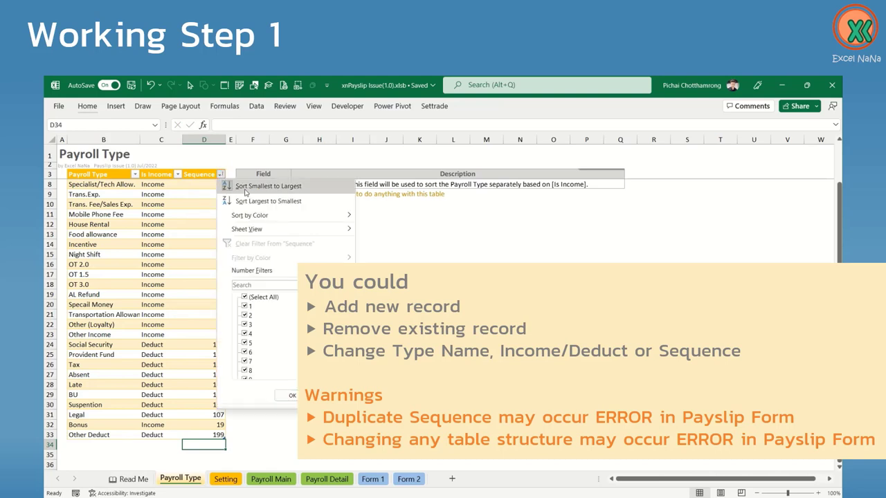
# Sort the Payroll Type table by Sequence, smallest to largest, and review the Bonus and Other Deduct rows
pyautogui.click(268, 186)
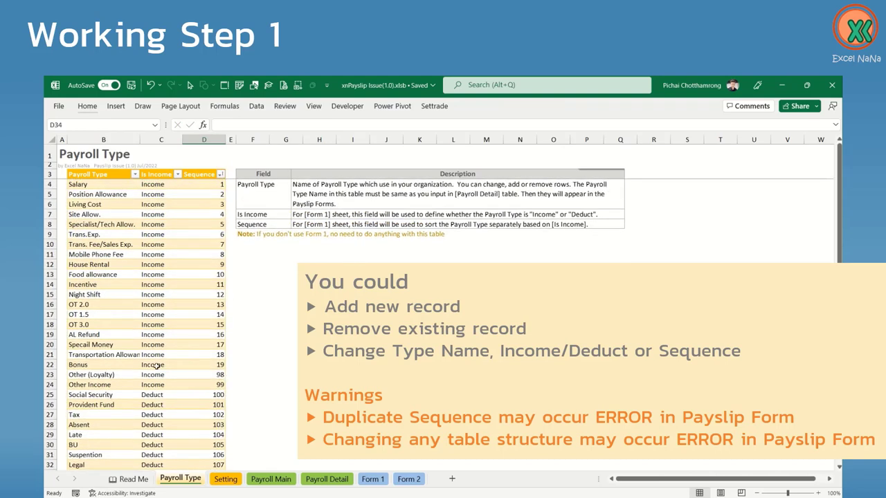
pyautogui.moveTo(92, 365); pyautogui.dragTo(201, 364)
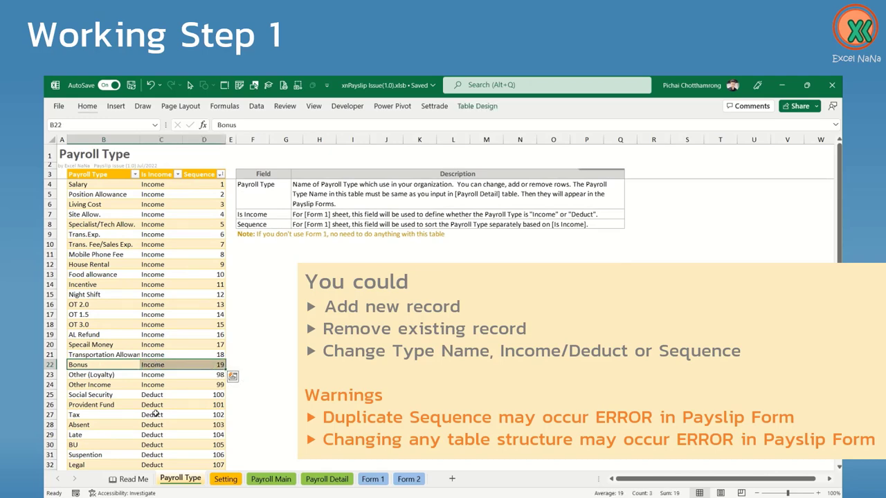
pyautogui.scroll(-1, 155, 412)
pyautogui.click(89, 445)
pyautogui.hotkey('ctrl', 'v')
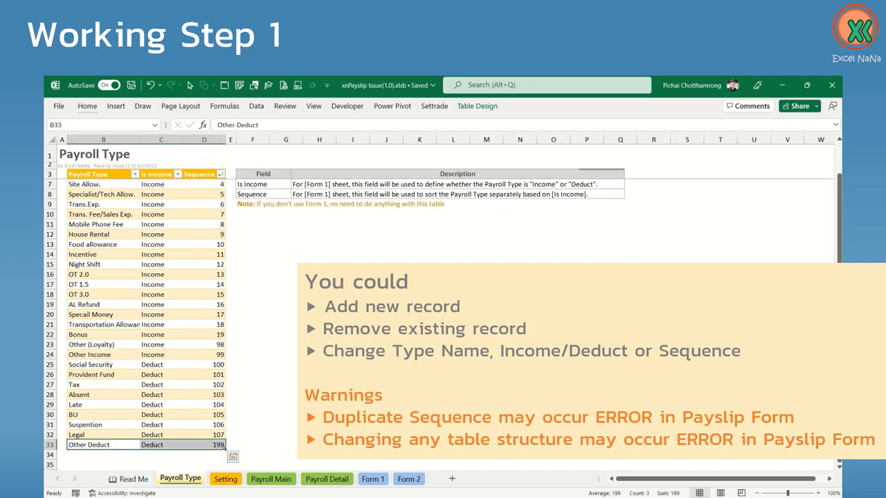
pyautogui.scroll(1, 227, 367)
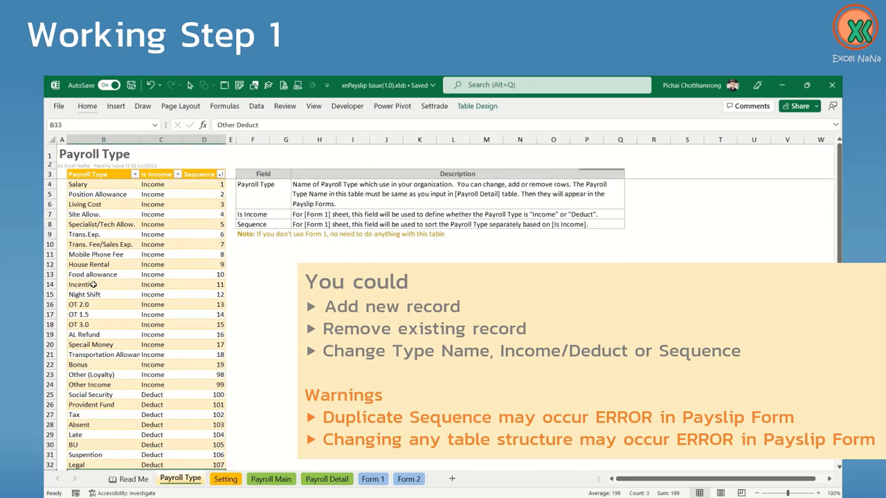
# Renumber Incentive to 10 and Food allowance to 11, then re-sort by Sequence
pyautogui.click(90, 284)
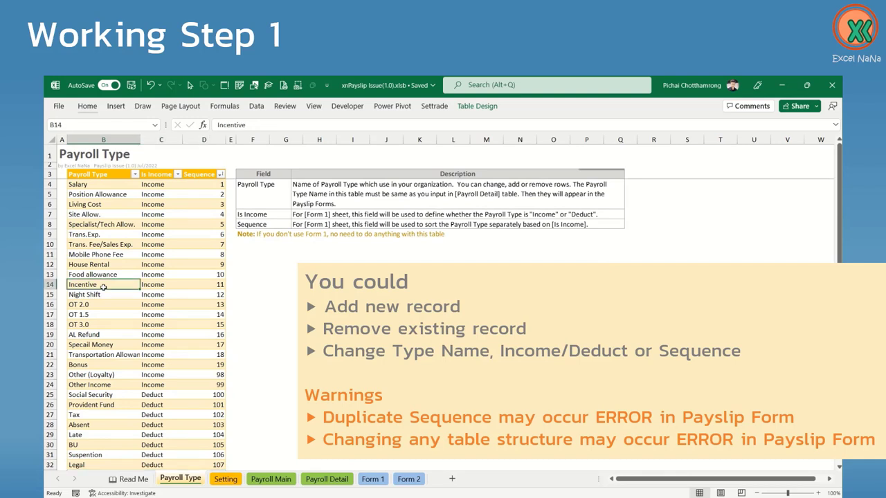
pyautogui.click(210, 285)
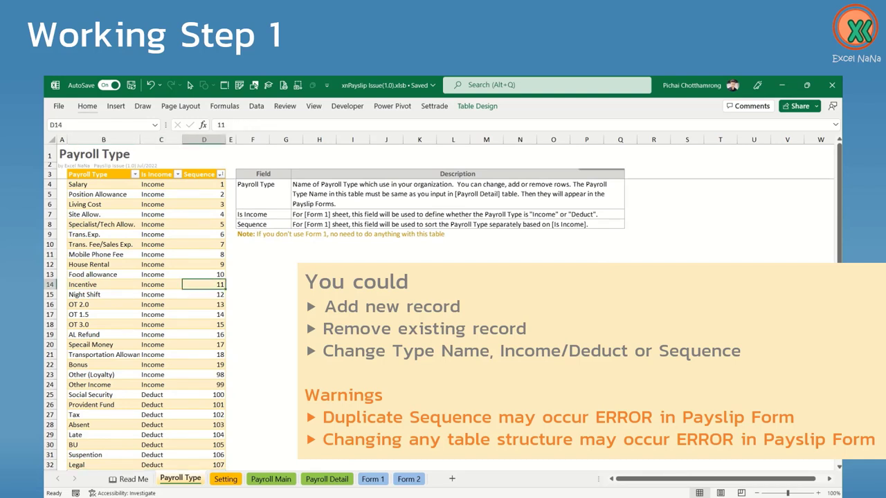
pyautogui.write('10')
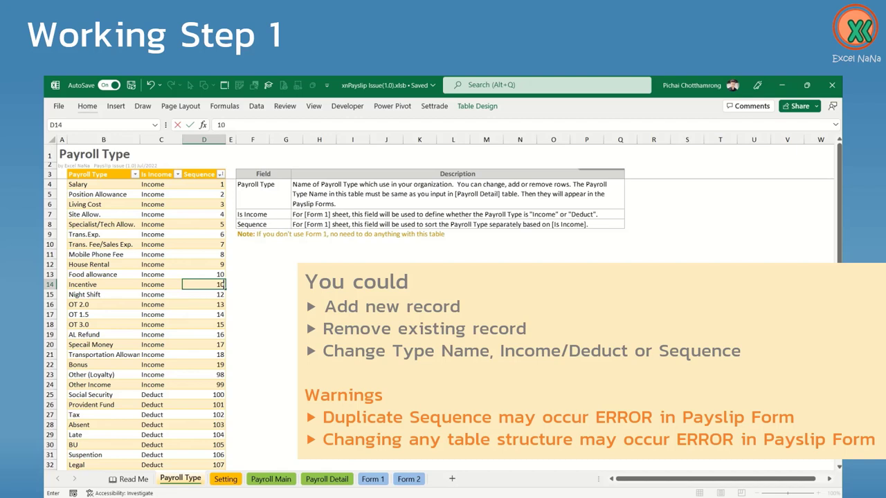
pyautogui.press('Up')
pyautogui.write('1')
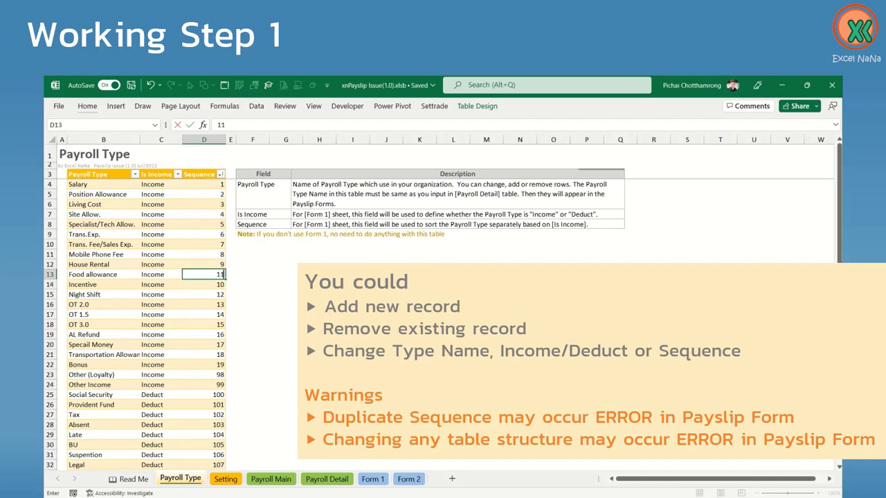
pyautogui.press('Return')
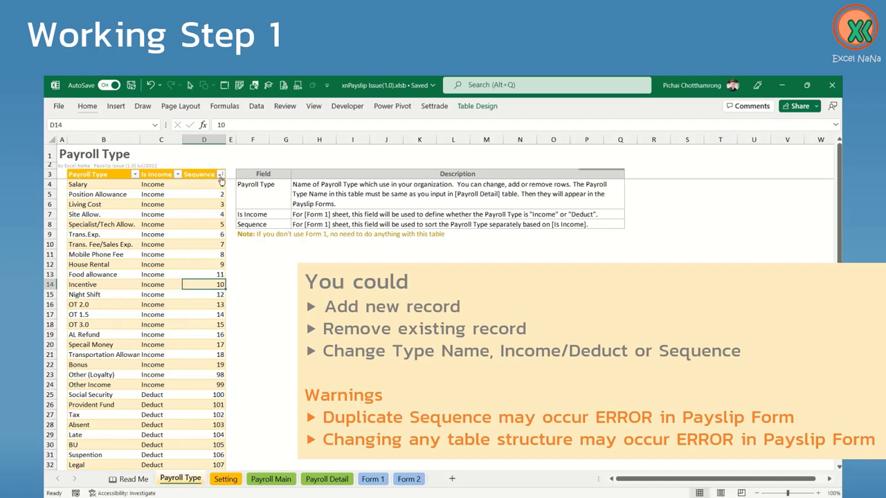
pyautogui.click(220, 174)
pyautogui.click(252, 191)
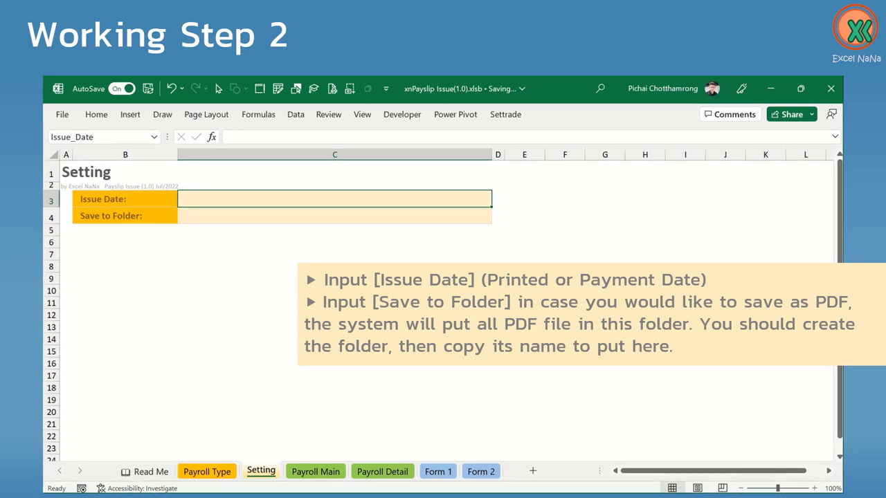
# Enter 31/Jul/2022 as the Issue Date and C:\Payslip as the Save to Folder path
pyautogui.write('31/')
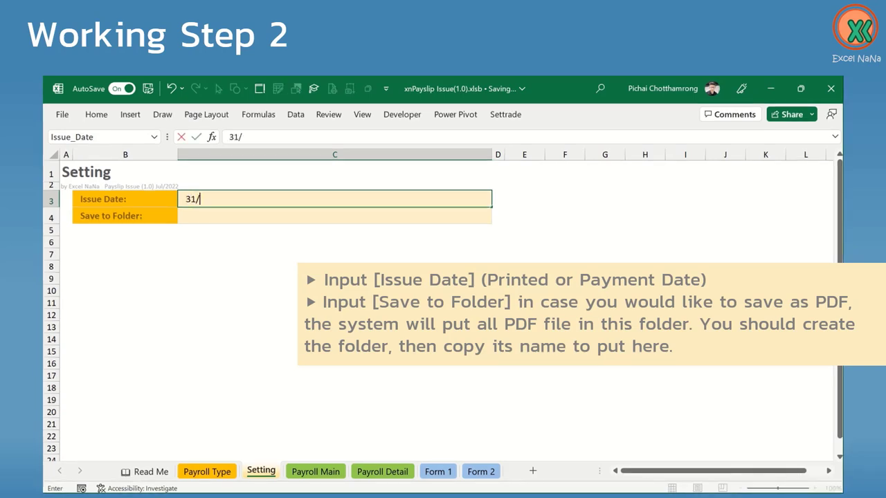
pyautogui.write('J')
pyautogui.write('7')
pyautogui.write('2022')
pyautogui.press('Return')
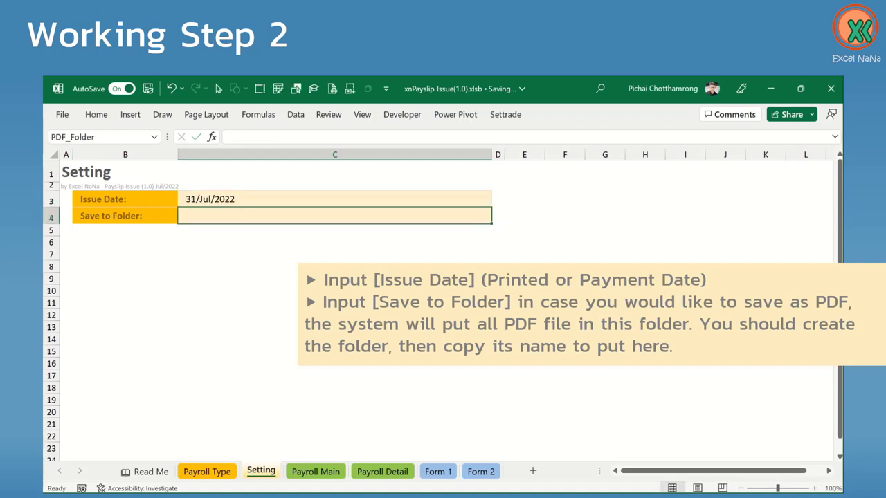
pyautogui.write('C')
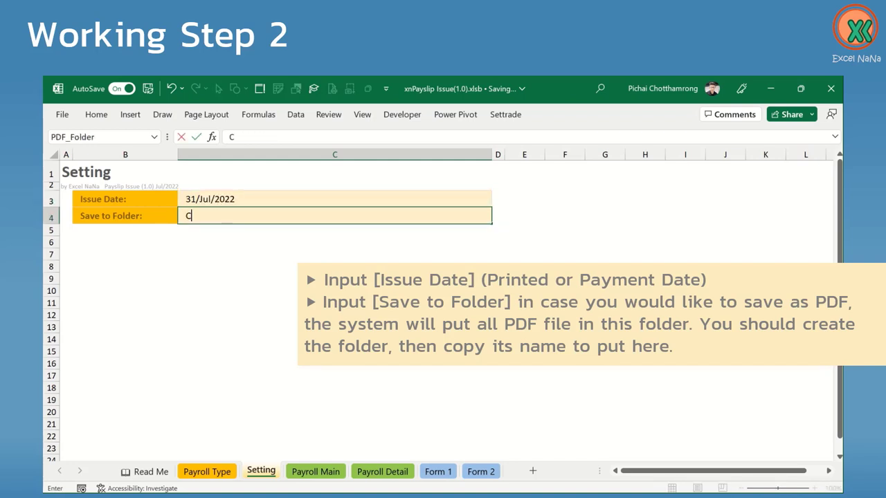
pyautogui.write(':\\P')
pyautogui.write('ayslip')
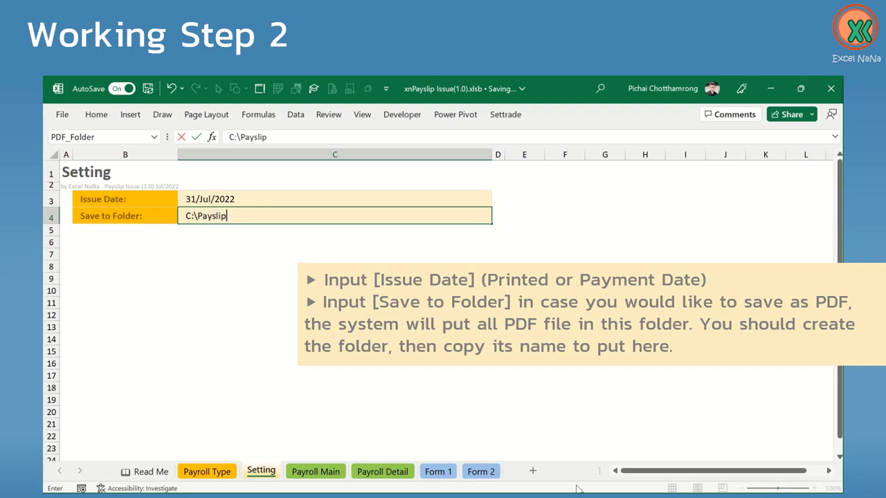
pyautogui.press('Return')
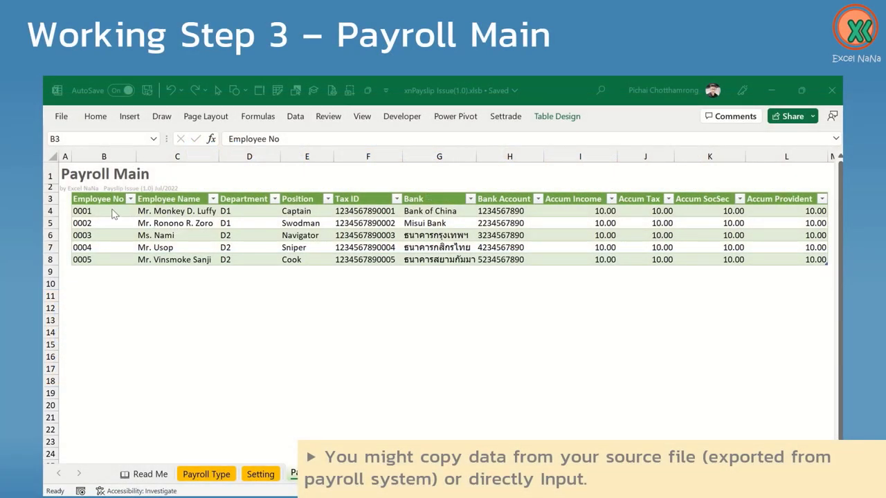
# Select the Payroll Main table body, delete its sample rows, and switch to Sample Raw Data
pyautogui.click(112, 208)
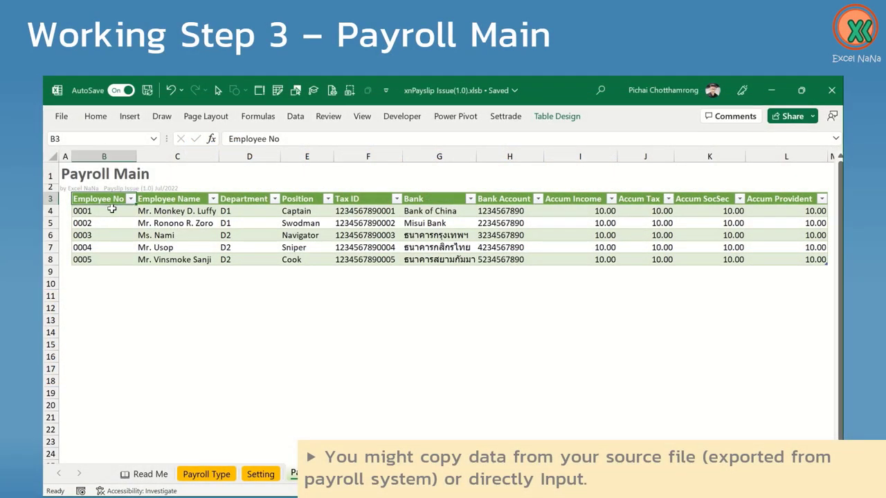
pyautogui.click(112, 210)
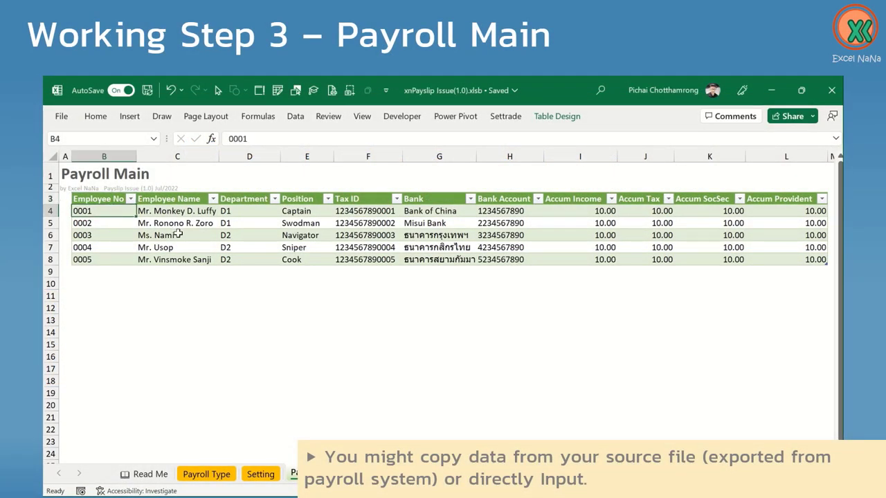
pyautogui.hotkey('ctrl', 'shift', 'Down')
pyautogui.hotkey('ctrl', 'shift', 'Right')
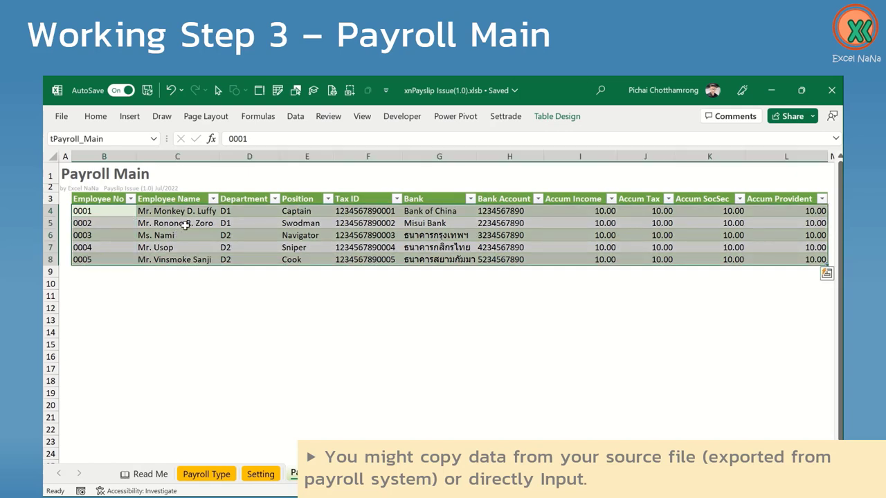
pyautogui.rightClick(123, 223)
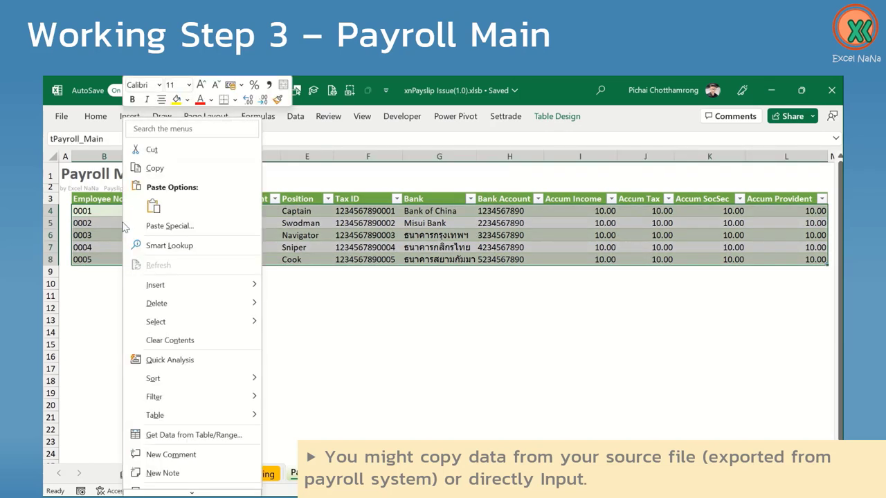
pyautogui.moveTo(225, 303)
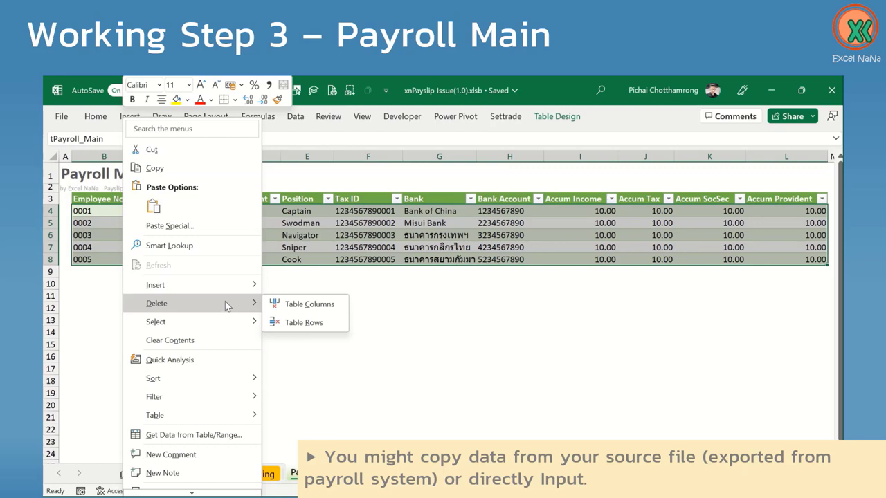
pyautogui.click(305, 321)
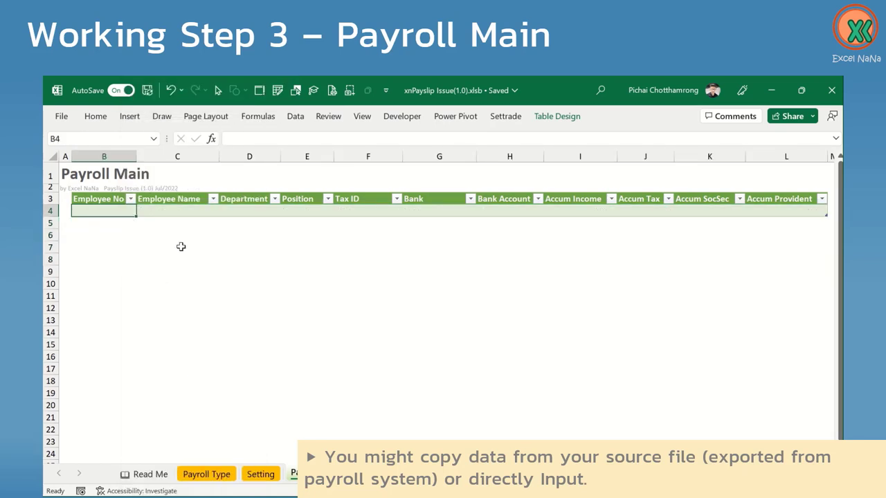
pyautogui.hotkey('alt', 'Tab')
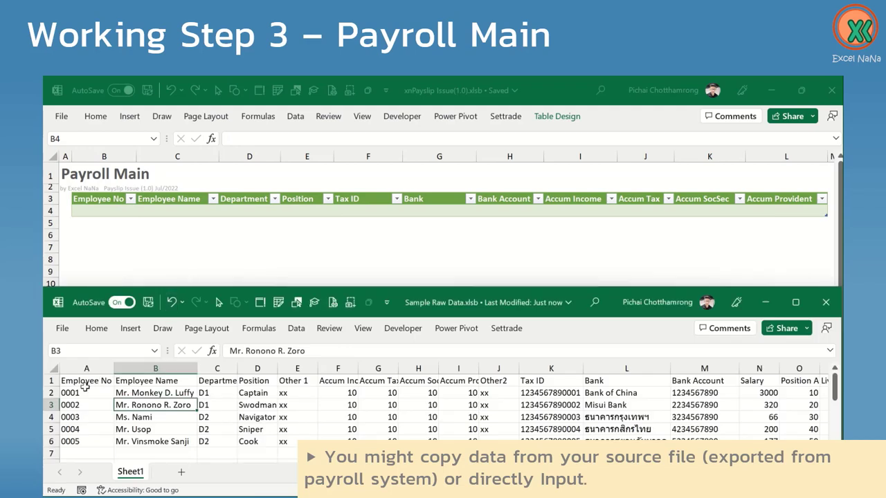
# Copy the employee number through position columns from raw data into Payroll Main at B4
pyautogui.click(84, 382)
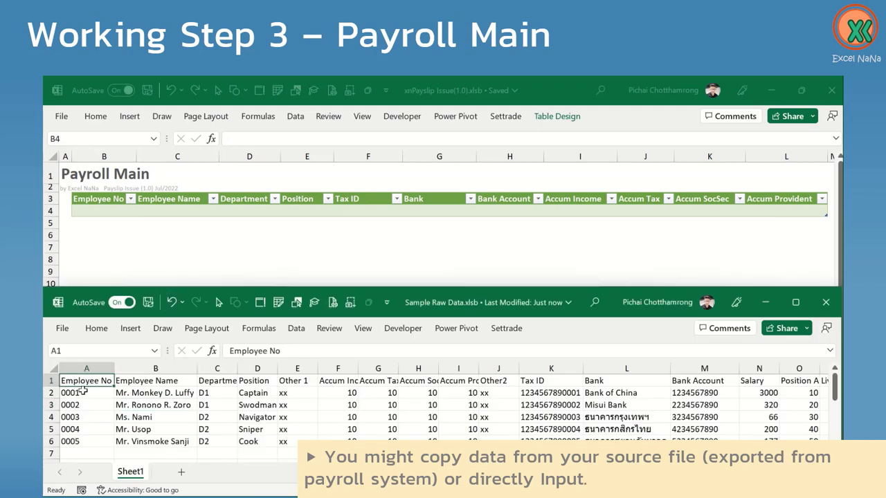
pyautogui.moveTo(82, 392)
pyautogui.mouseDown()
pyautogui.moveTo(249, 394)
pyautogui.moveTo(249, 440)
pyautogui.mouseUp()
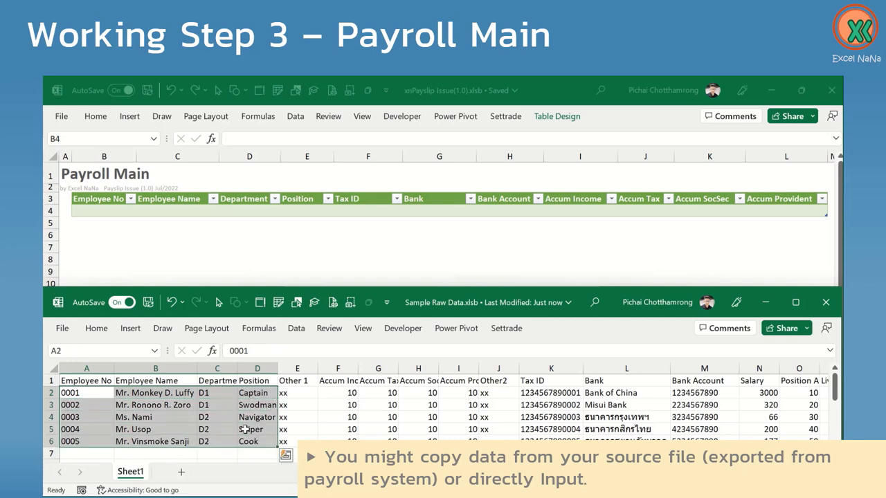
pyautogui.rightClick(244, 426)
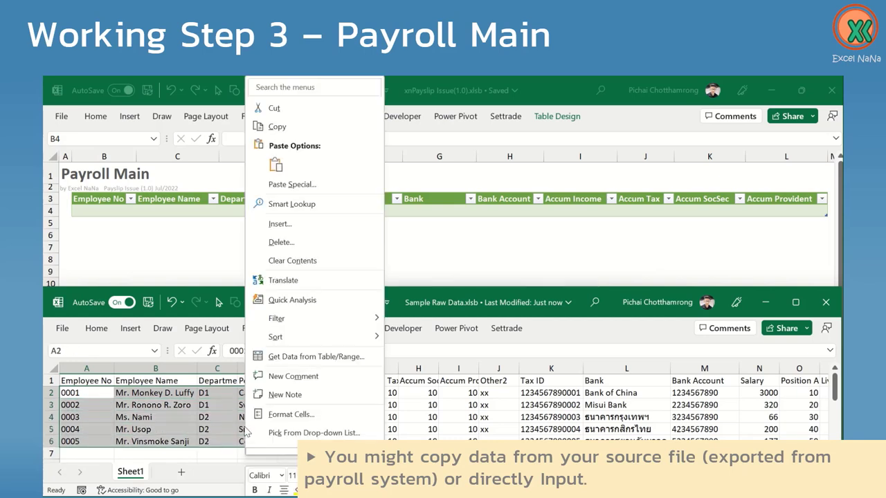
pyautogui.click(277, 126)
pyautogui.click(108, 211)
pyautogui.rightClick(108, 212)
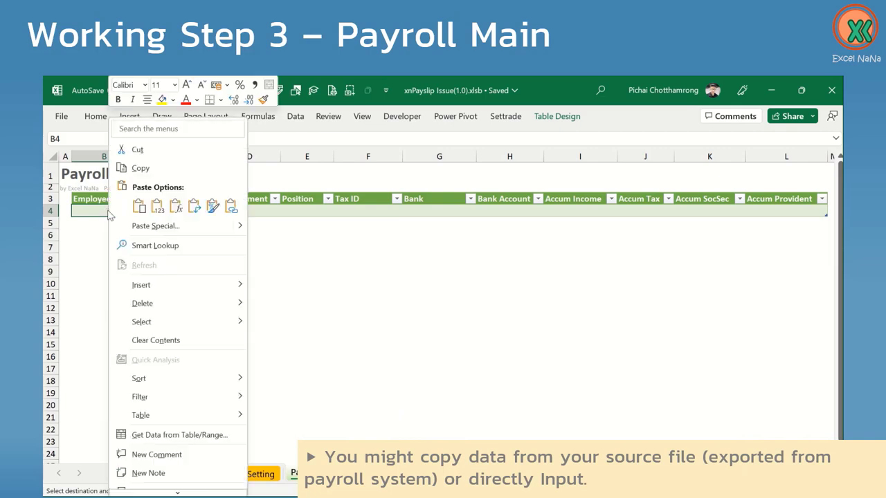
pyautogui.click(138, 208)
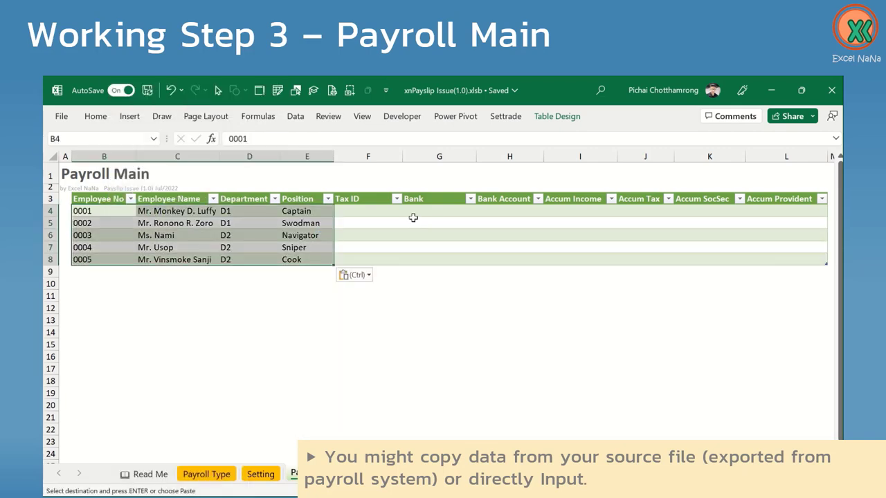
# Copy the Tax ID, Bank and Bank Account columns into Payroll Main at F4
pyautogui.click(373, 212)
pyautogui.hotkey('alt', 'Tab')
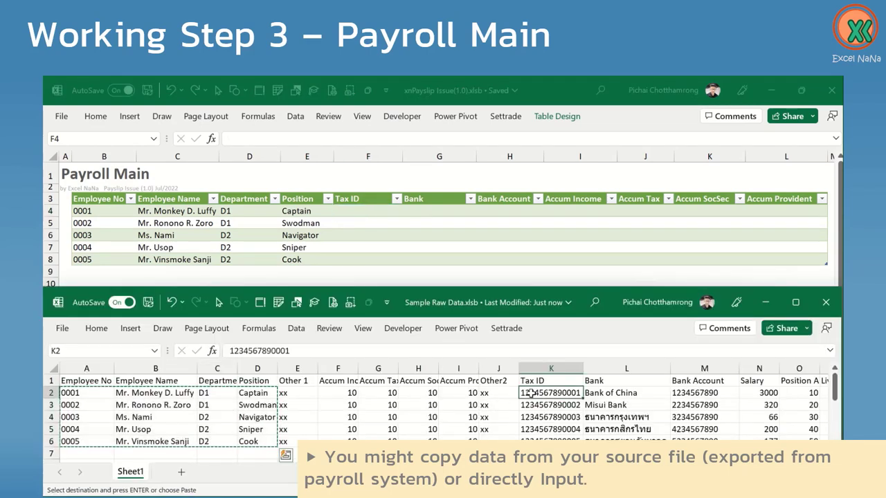
pyautogui.moveTo(528, 393); pyautogui.dragTo(609, 406)
pyautogui.moveTo(698, 396); pyautogui.dragTo(712, 396)
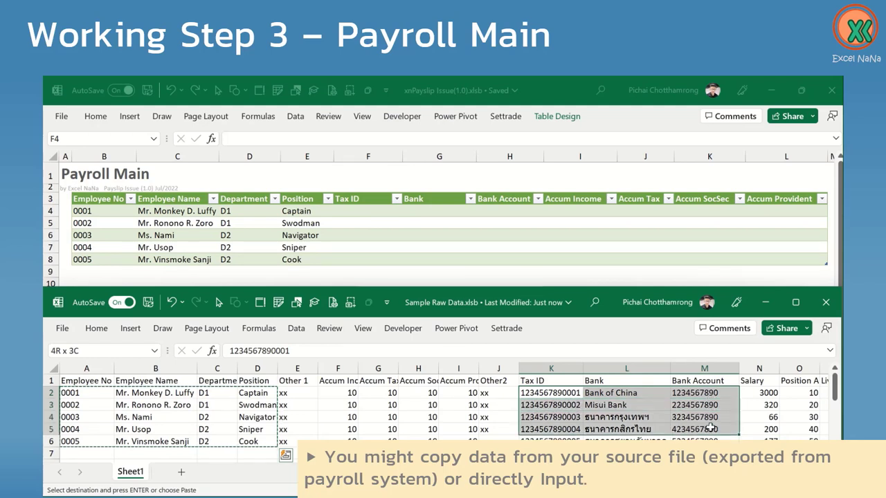
pyautogui.moveTo(711, 396); pyautogui.dragTo(711, 437)
pyautogui.rightClick(554, 410)
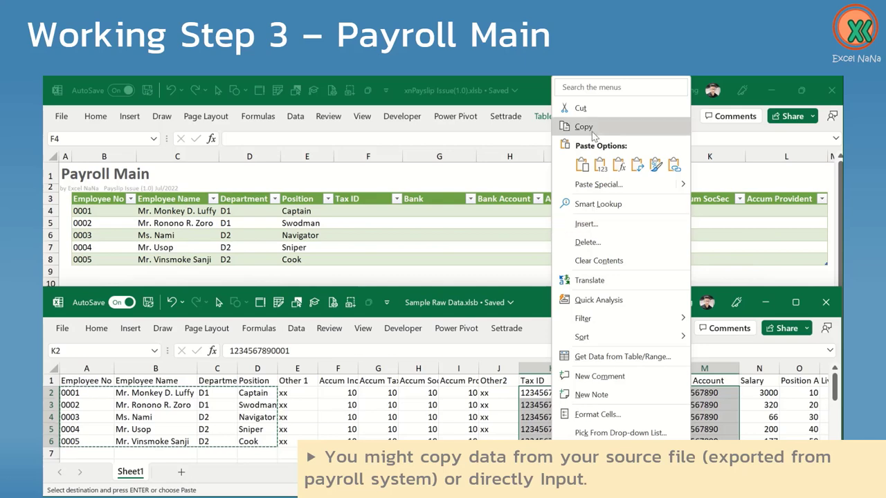
pyautogui.click(583, 127)
pyautogui.click(360, 212)
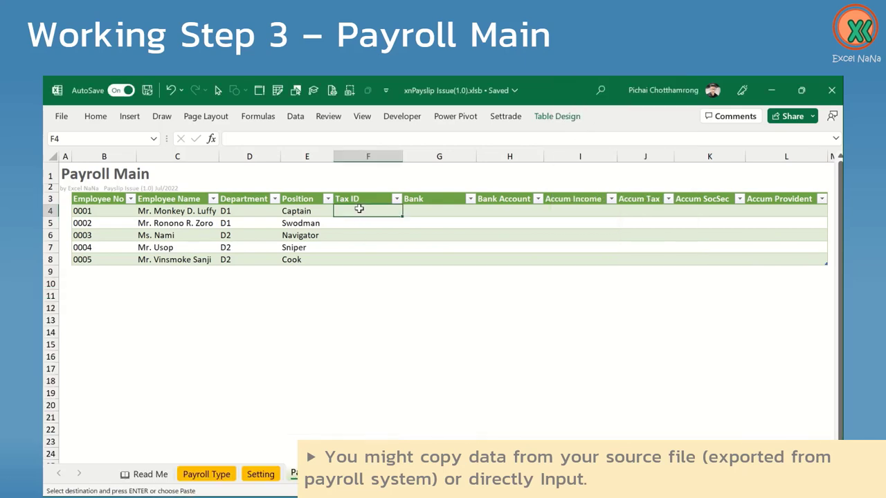
pyautogui.hotkey('ctrl', 'v')
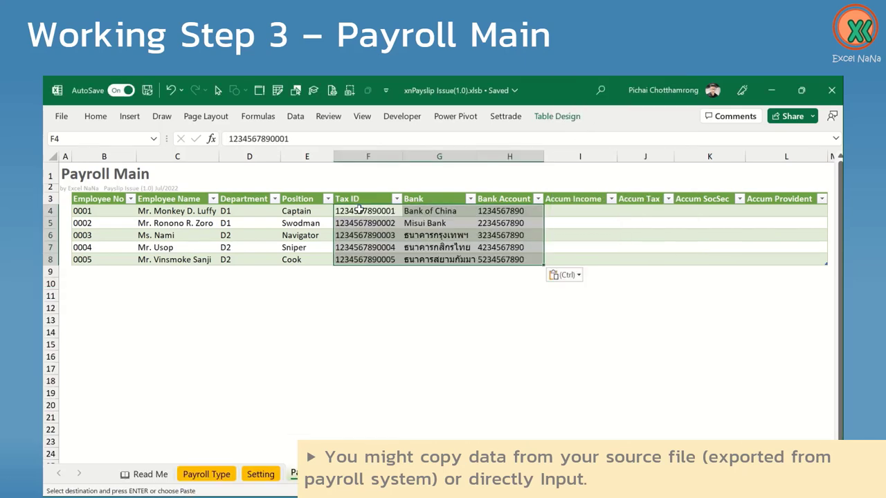
# Copy the four accumulated value columns into Payroll Main at I4
pyautogui.click(570, 212)
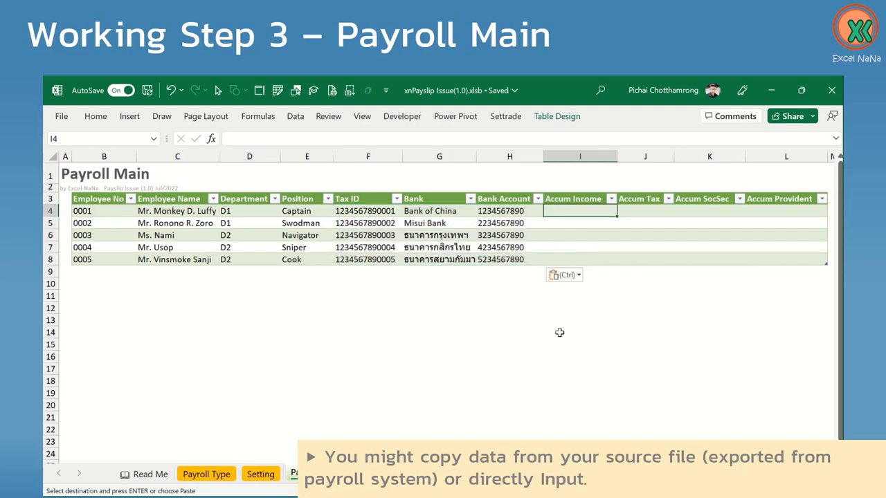
pyautogui.hotkey('alt', 'Tab')
pyautogui.hscroll(2, 442, 408)
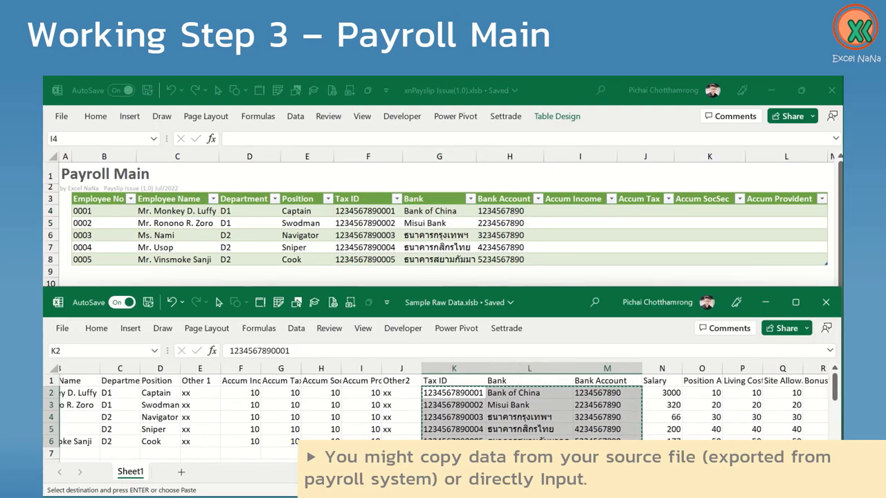
pyautogui.hscroll(3, 443, 408)
pyautogui.hscroll(1, 443, 408)
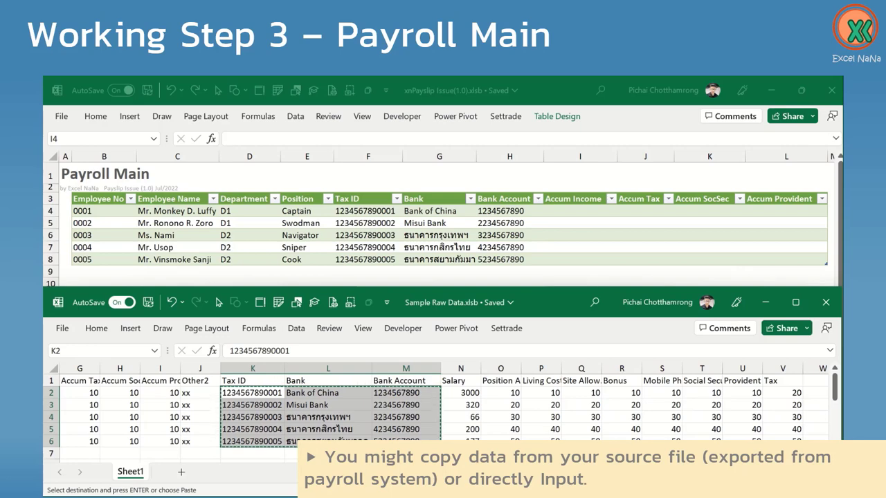
pyautogui.hscroll(-3, 354, 406)
pyautogui.hscroll(-1, 354, 406)
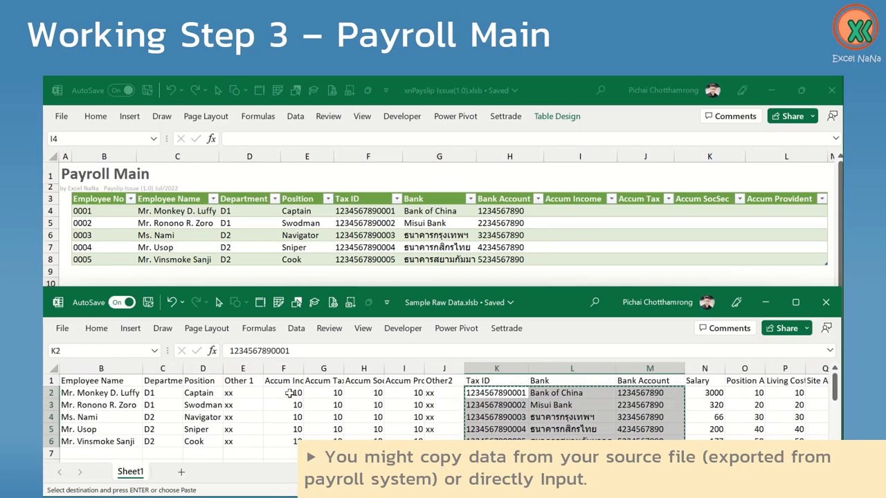
pyautogui.moveTo(286, 393)
pyautogui.mouseDown()
pyautogui.moveTo(409, 418)
pyautogui.moveTo(413, 440)
pyautogui.mouseUp()
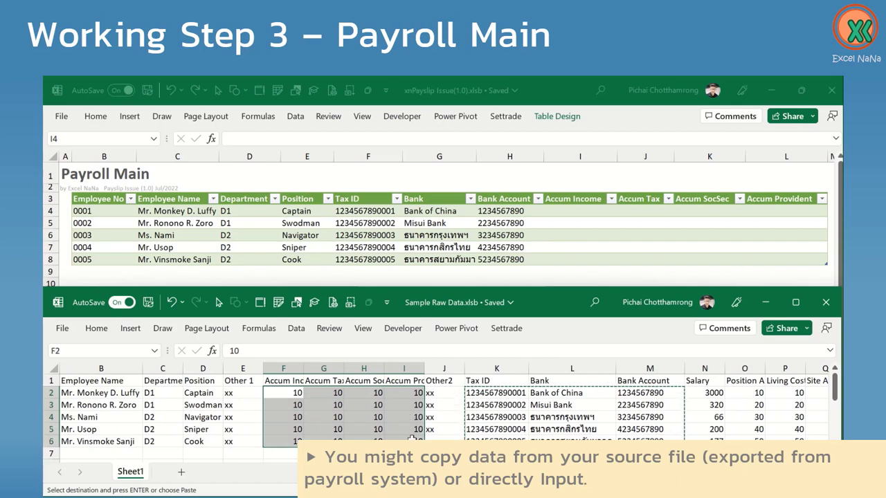
pyautogui.click(559, 214)
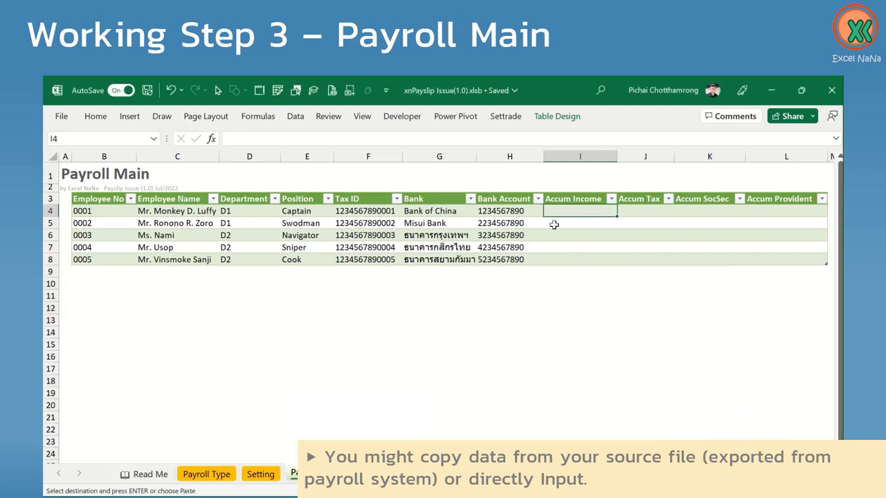
pyautogui.hotkey('ctrl', 'v')
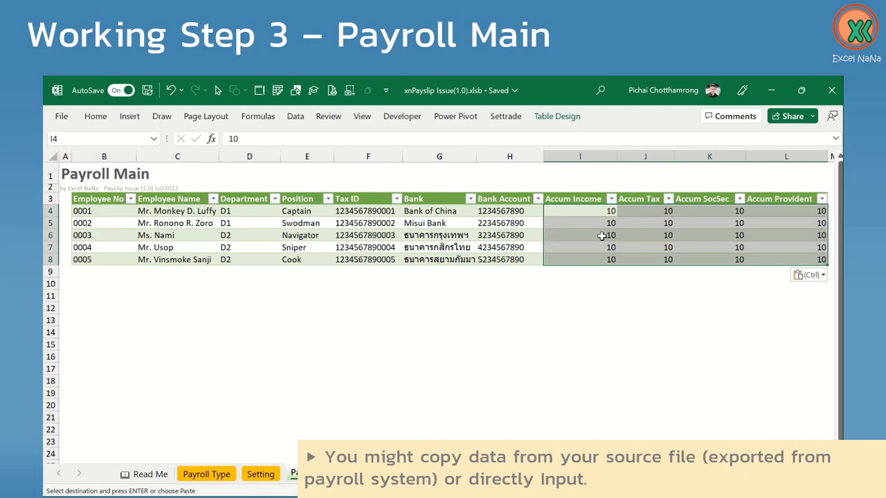
pyautogui.click(602, 235)
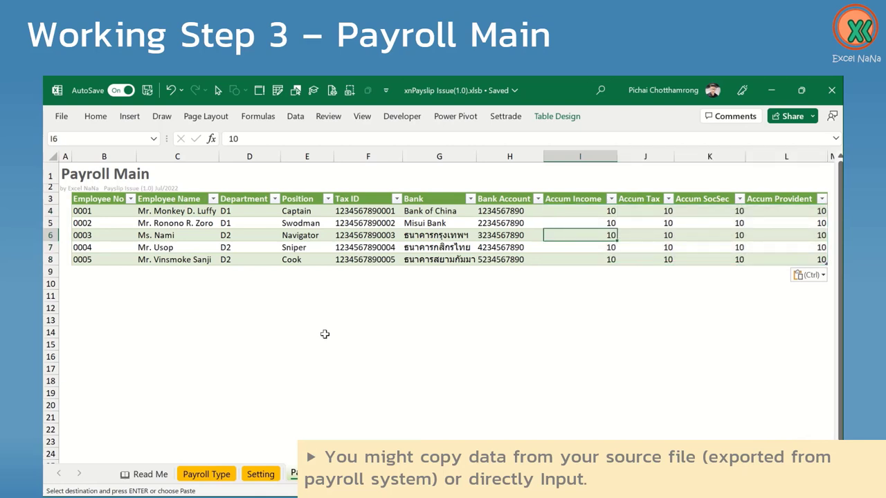
pyautogui.click(116, 272)
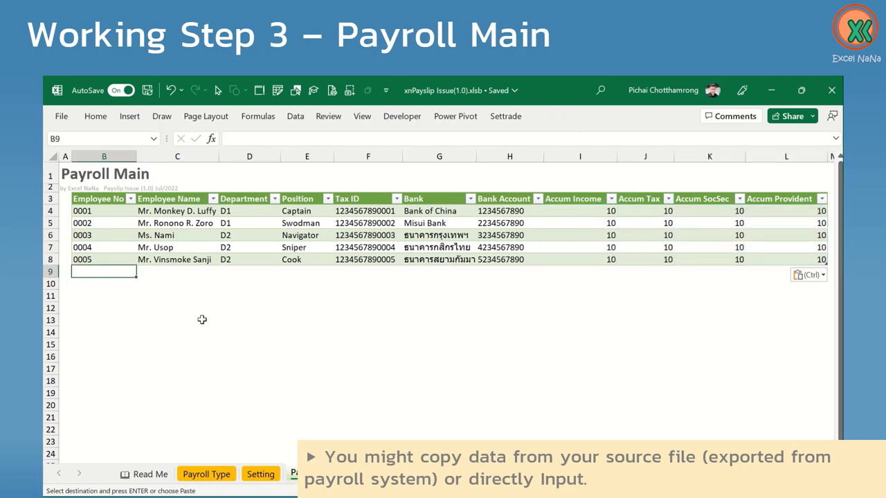
pyautogui.press('Up')
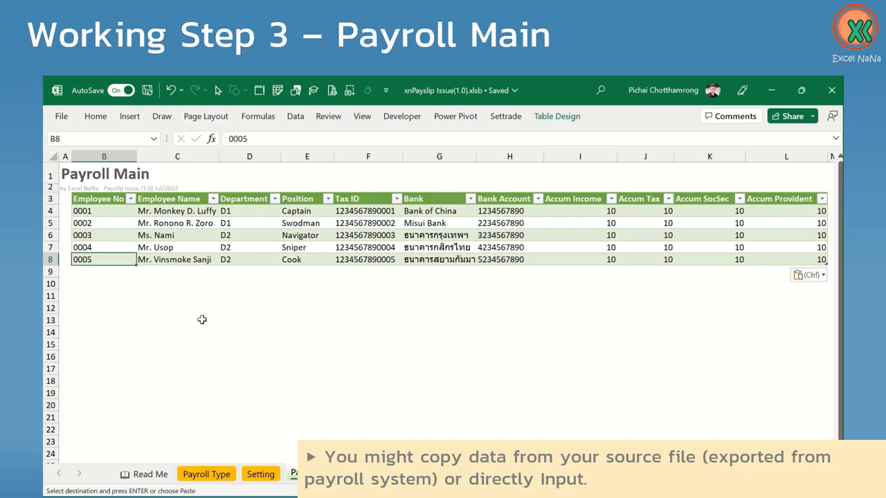
pyautogui.hotkey('ctrl', 'Right')
pyautogui.press('Left')
pyautogui.press('Left')
pyautogui.press('Left')
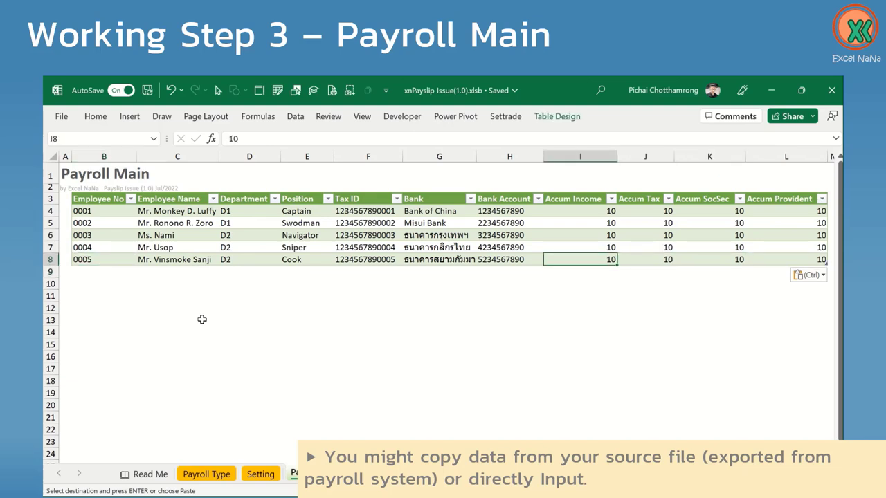
pyautogui.hotkey('shift', 'Right')
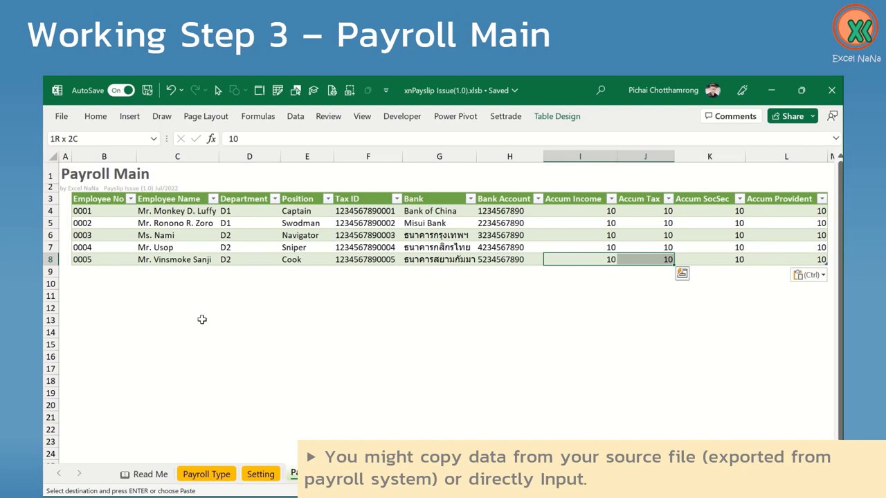
pyautogui.write('50')
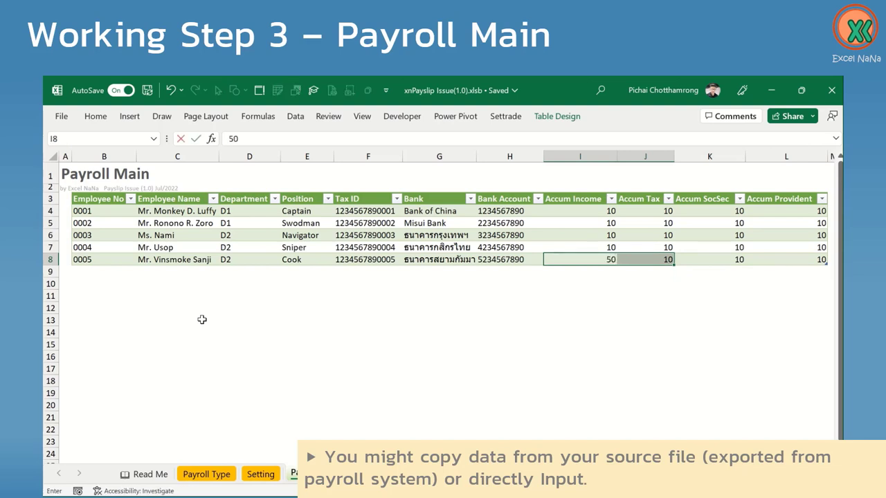
pyautogui.hotkey('ctrl', 'Return')
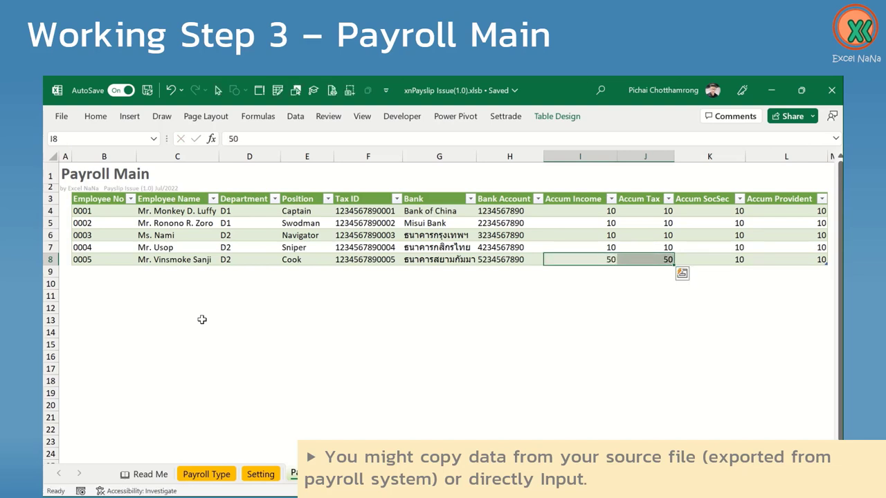
pyautogui.press('Left')
pyautogui.press('Down')
pyautogui.press('Left')
pyautogui.press('Left')
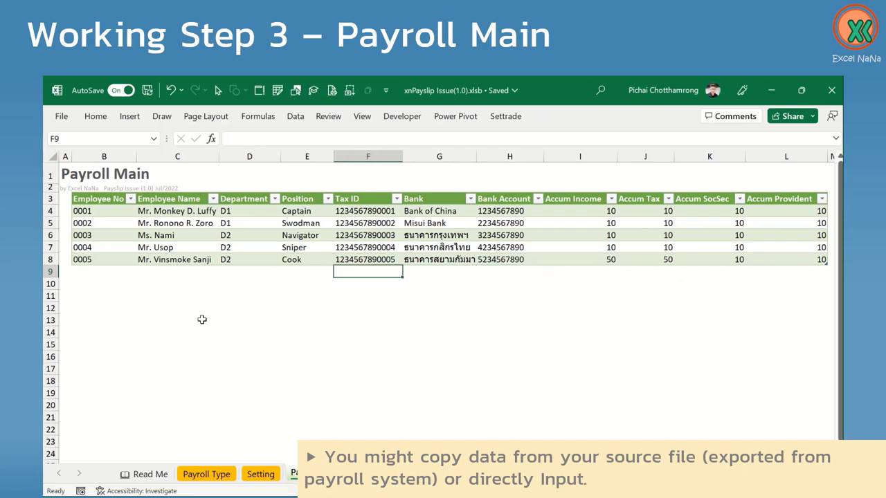
pyautogui.press('Left')
pyautogui.press('Left')
pyautogui.press('Left')
pyautogui.press('Left')
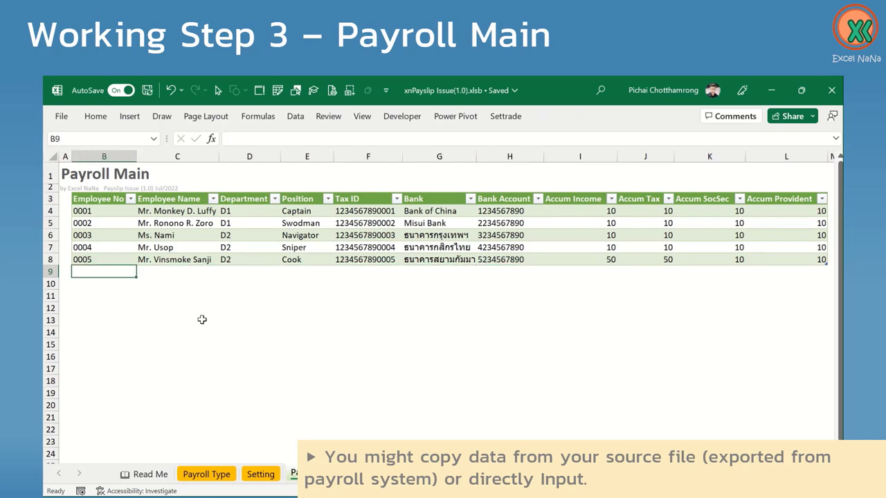
# Add employee '0006 as text, with the employee's name, department D3 and position New comer
pyautogui.write('0006')
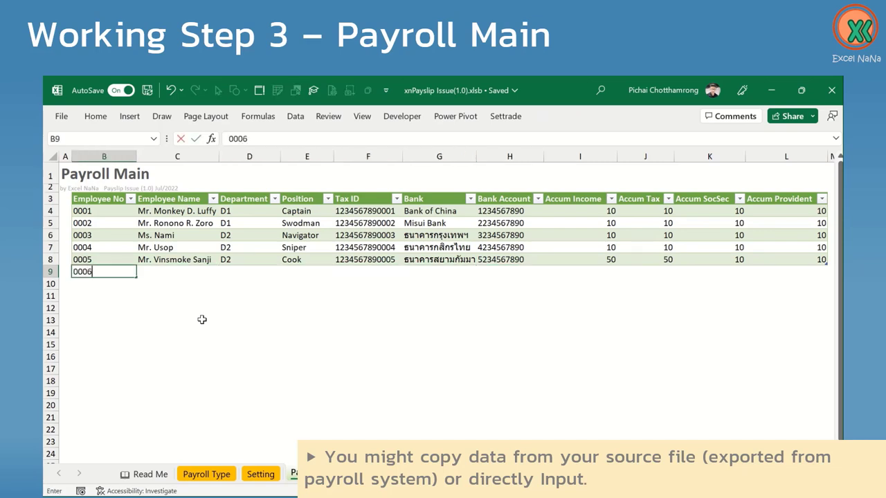
pyautogui.press('Tab')
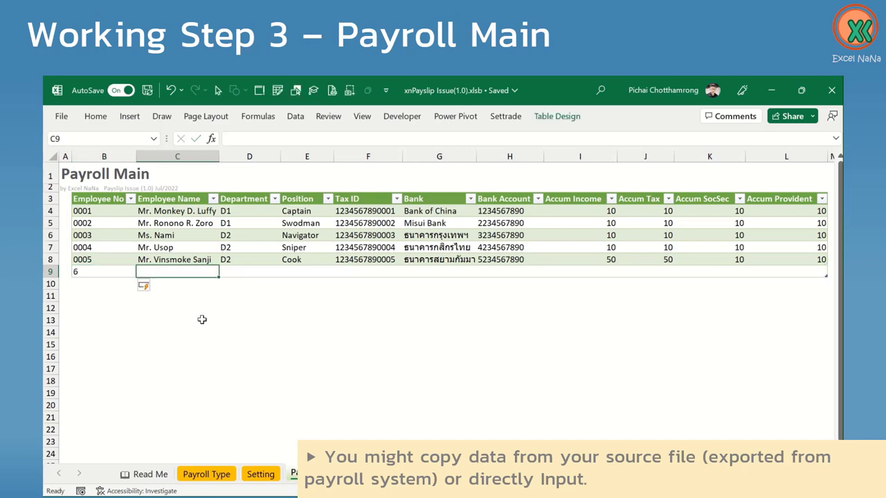
pyautogui.press('Left')
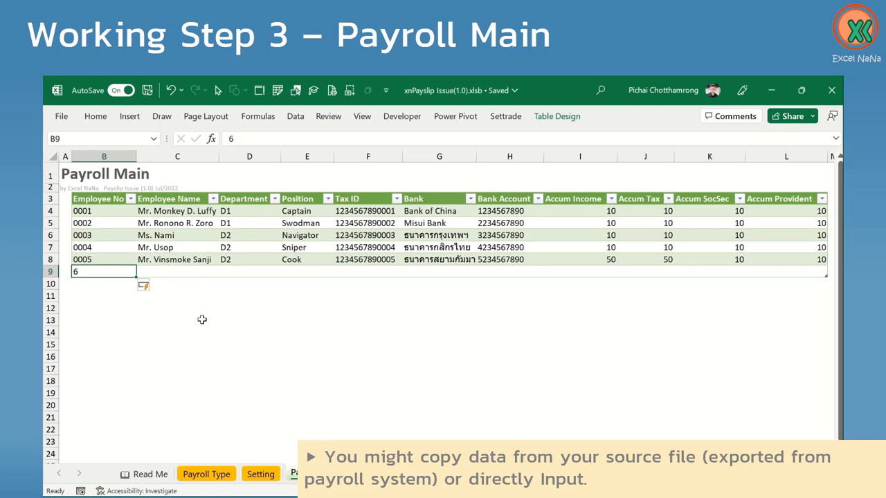
pyautogui.write("'00")
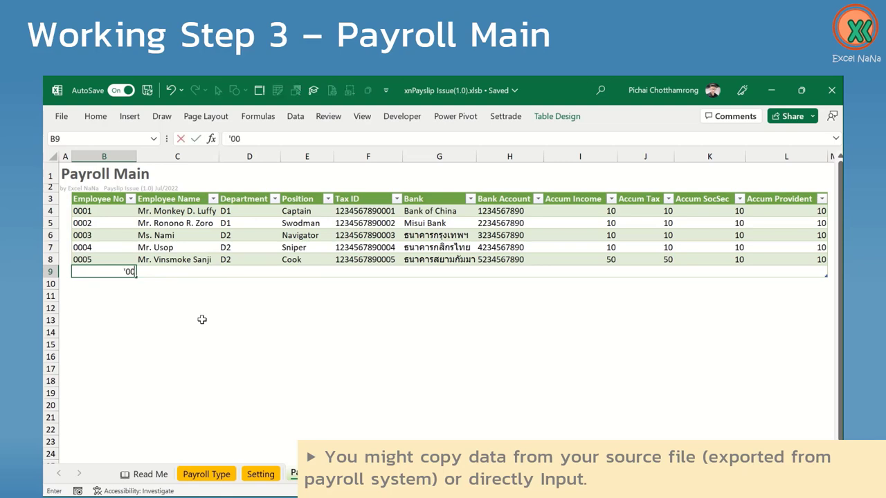
pyautogui.write('06')
pyautogui.press('Tab')
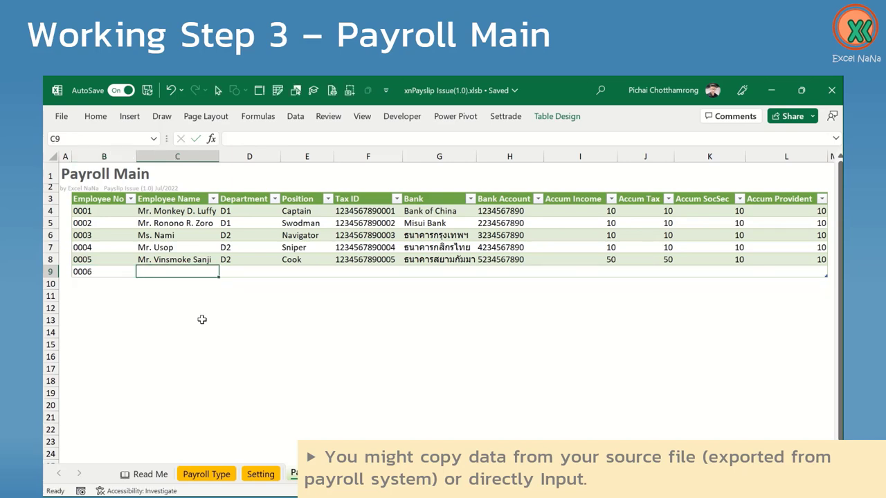
pyautogui.write('A')
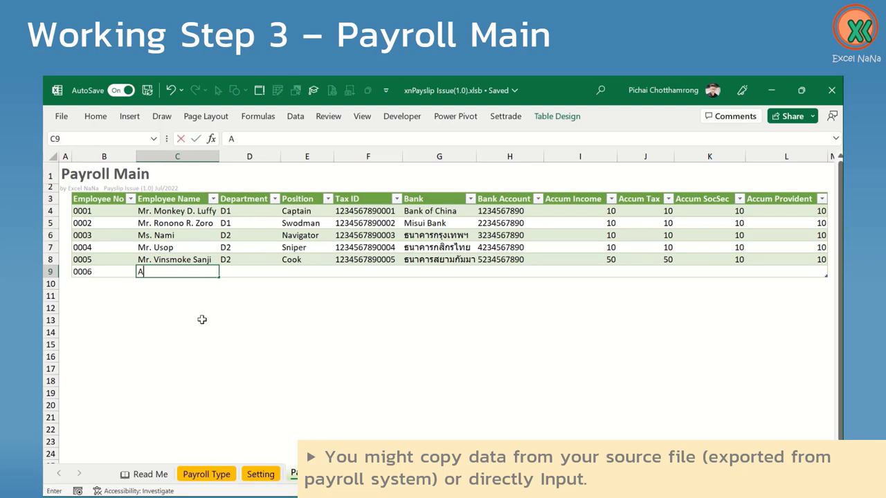
pyautogui.write('BC')
pyautogui.press('Tab')
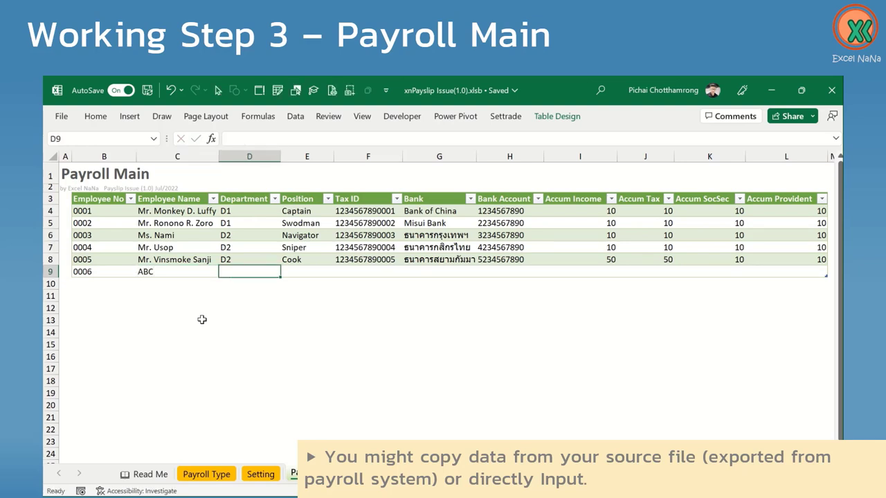
pyautogui.write('D3')
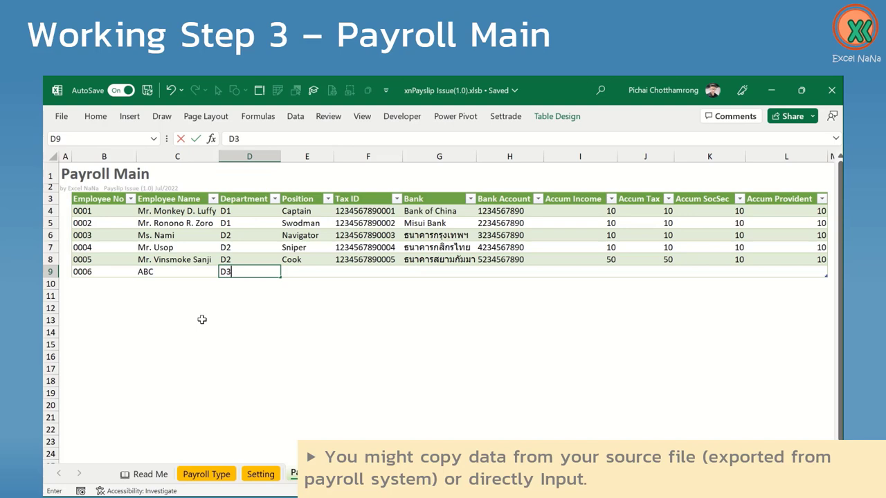
pyautogui.press('Tab')
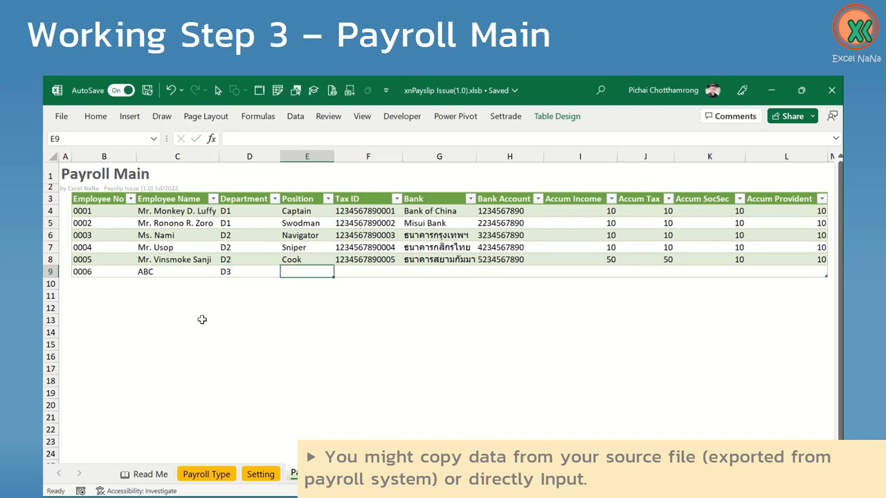
pyautogui.write('New')
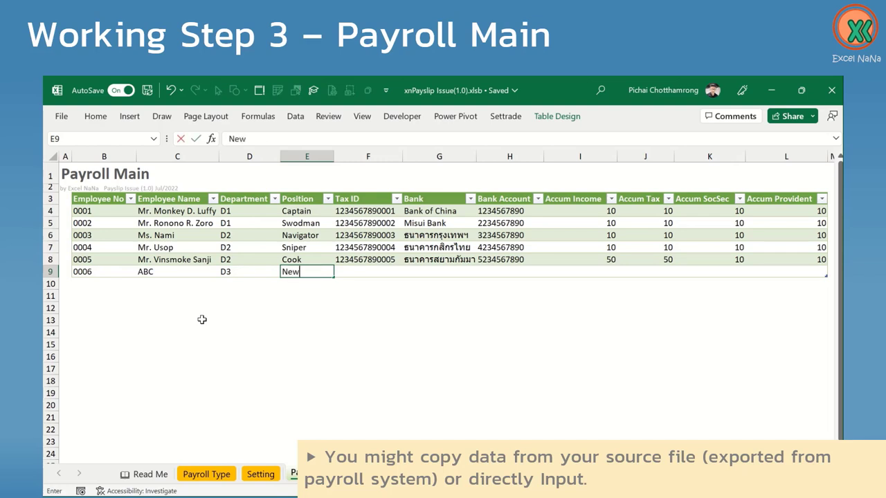
pyautogui.write(' comer')
pyautogui.press('Tab')
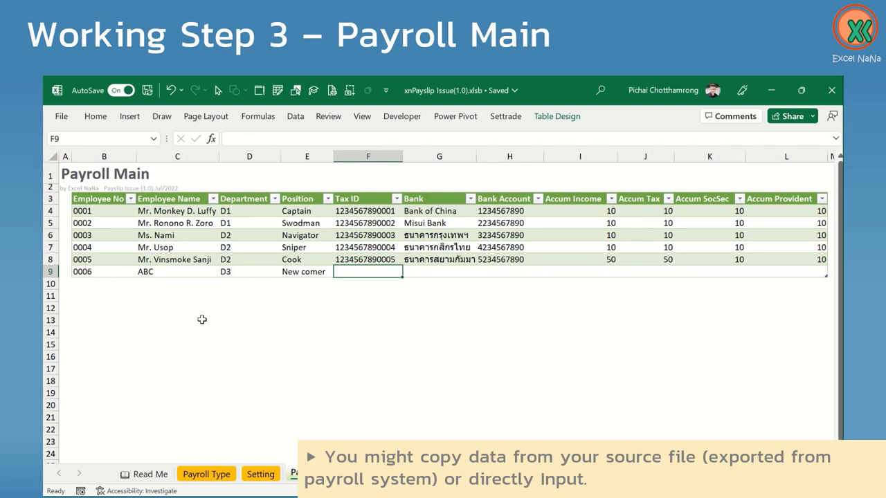
# Enter the tax ID, bank New Bank and account number, and fill 60 into all four accumulated columns
pyautogui.write('123')
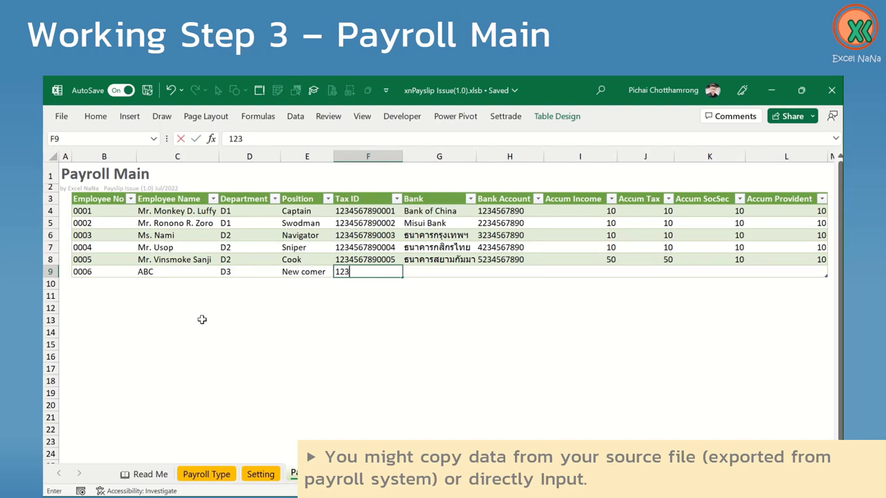
pyautogui.write('4567')
pyautogui.write('890123')
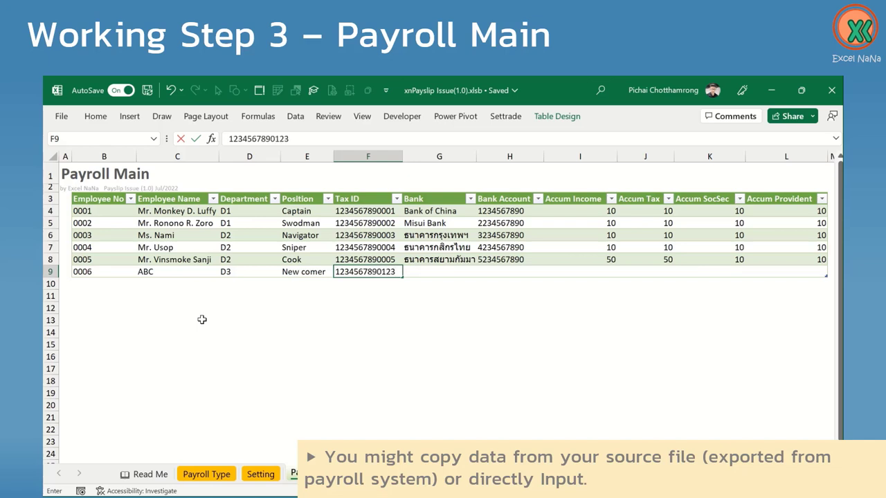
pyautogui.press('Tab')
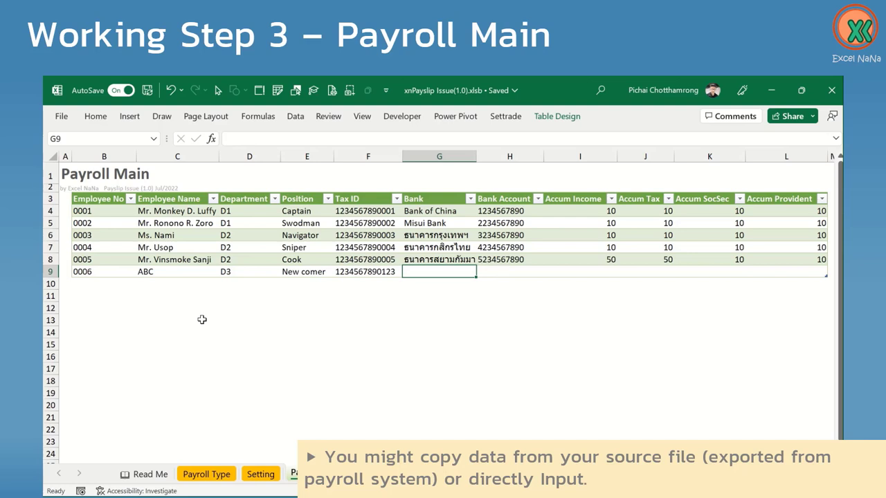
pyautogui.write('New ')
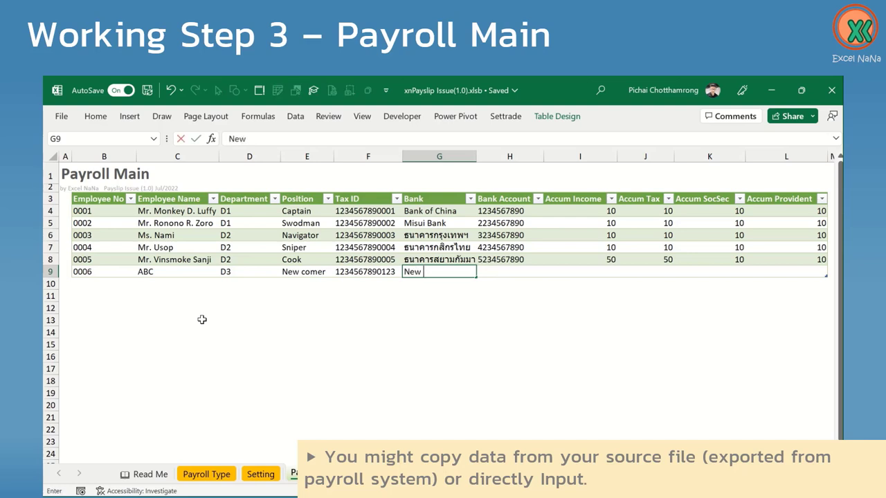
pyautogui.write('Bank')
pyautogui.press('Tab')
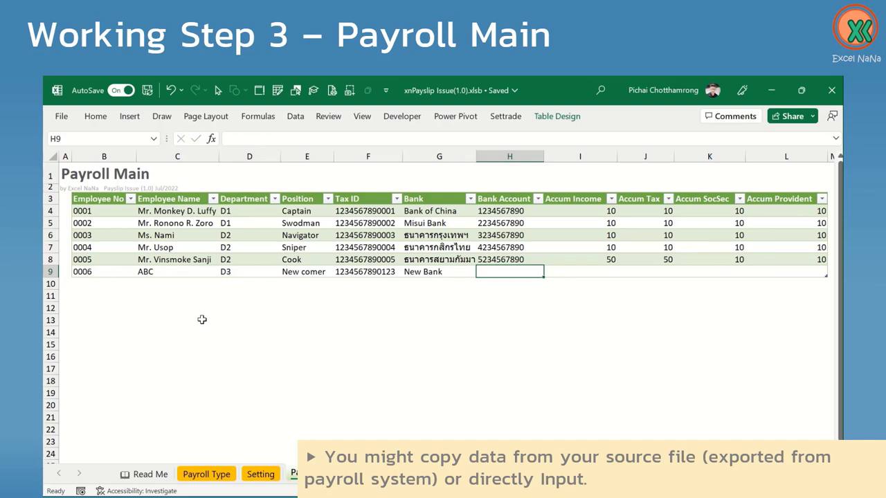
pyautogui.write('6789')
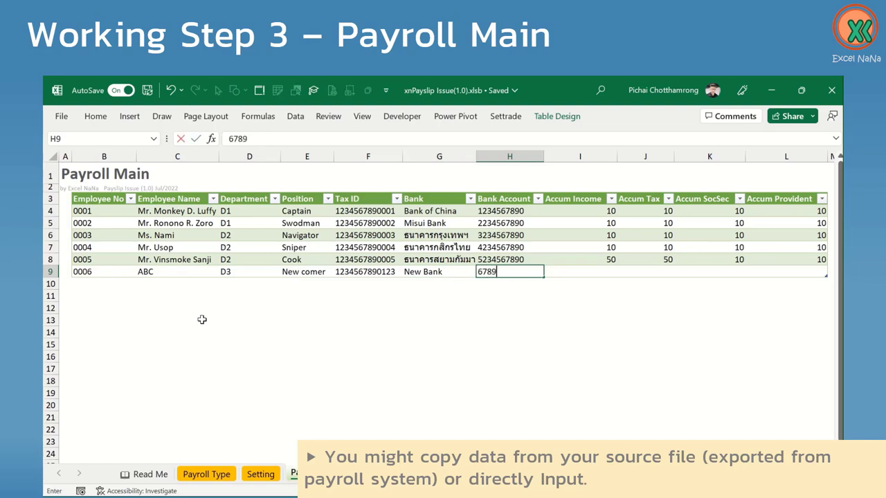
pyautogui.write('012345')
pyautogui.press('Tab')
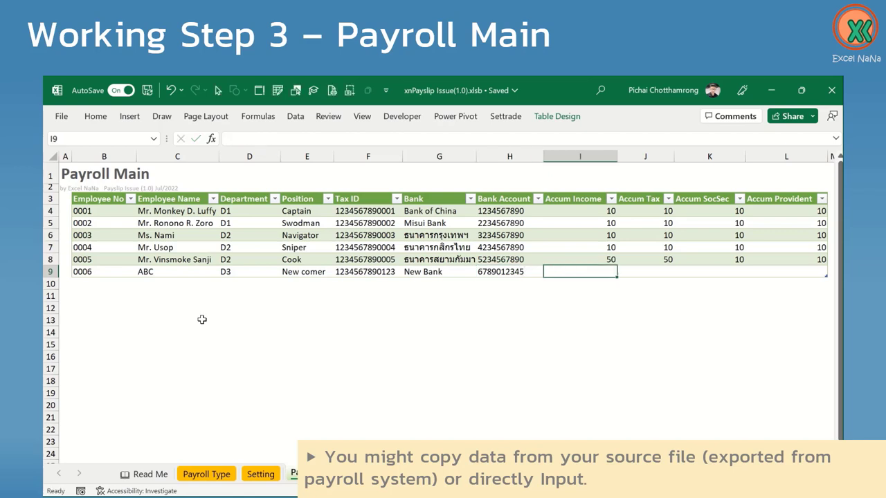
pyautogui.hotkey('shift', 'Right')
pyautogui.hotkey('shift', 'Right')
pyautogui.hotkey('shift', 'Right')
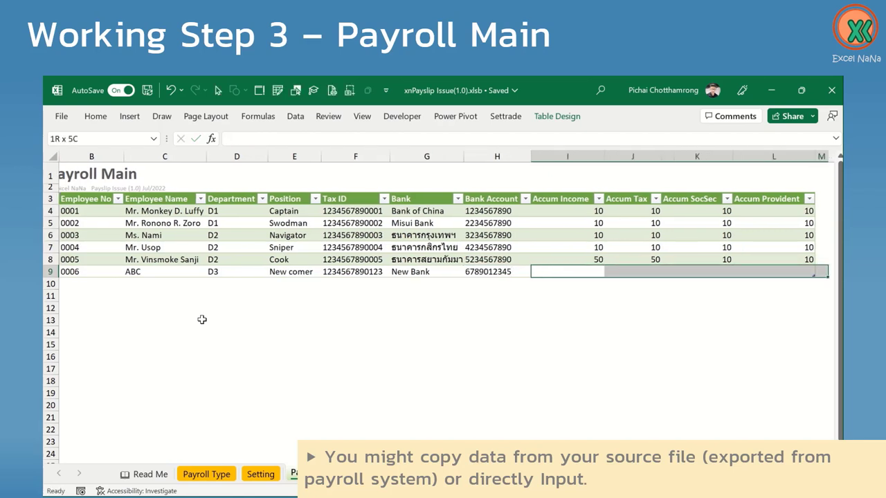
pyautogui.write('60')
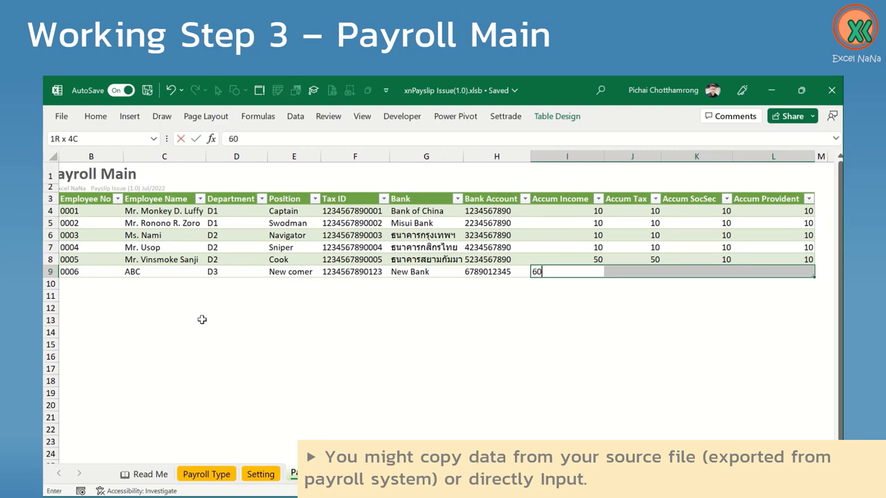
pyautogui.hotkey('ctrl', 'Return')
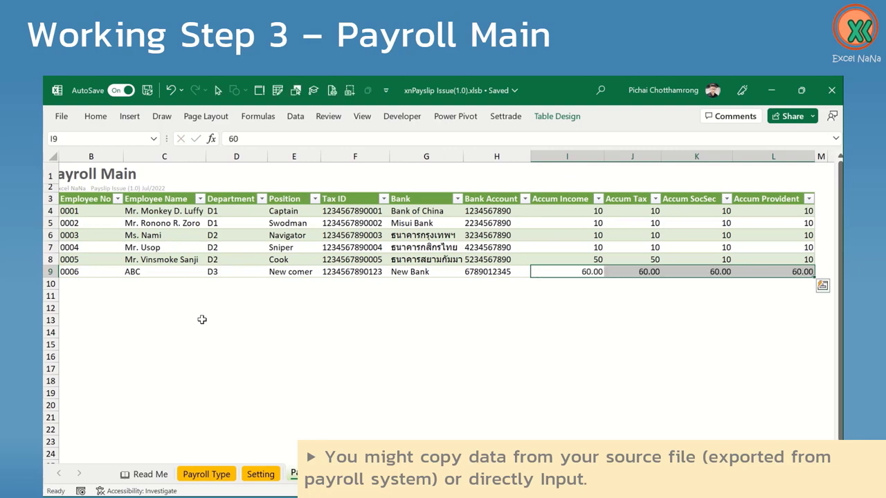
pyautogui.hotkey('ctrl', 'Left')
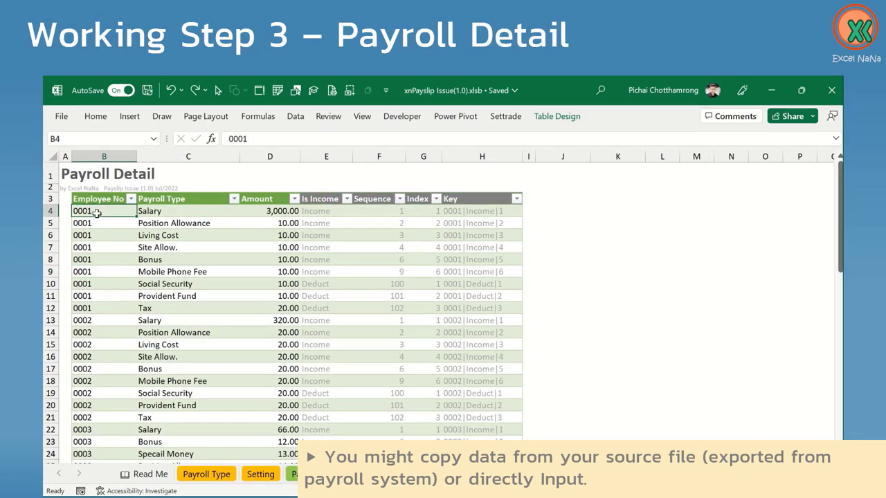
# Select the whole Payroll Detail table, delete its table rows, and switch to Sample Raw Data
pyautogui.hotkey('ctrl', 'shift', 'End')
pyautogui.scroll(9, 201, 232)
pyautogui.scroll(3, 191, 237)
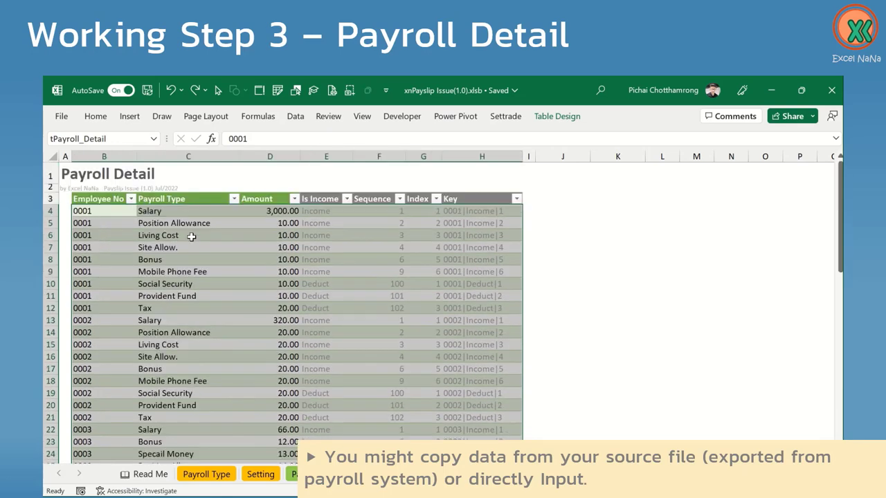
pyautogui.rightClick(90, 214)
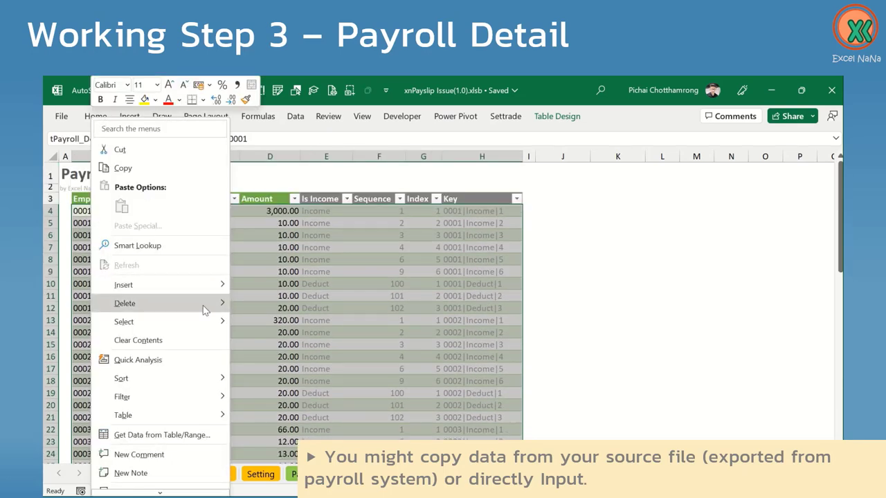
pyautogui.moveTo(203, 305)
pyautogui.click(279, 322)
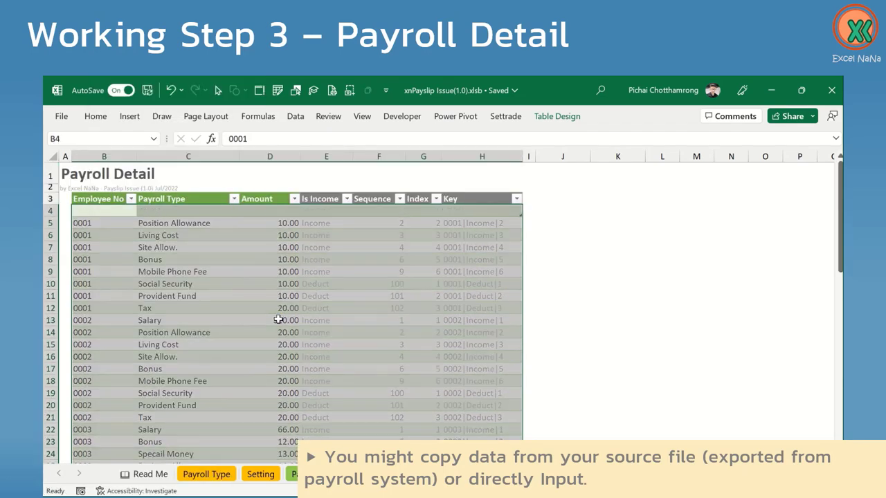
pyautogui.click(125, 212)
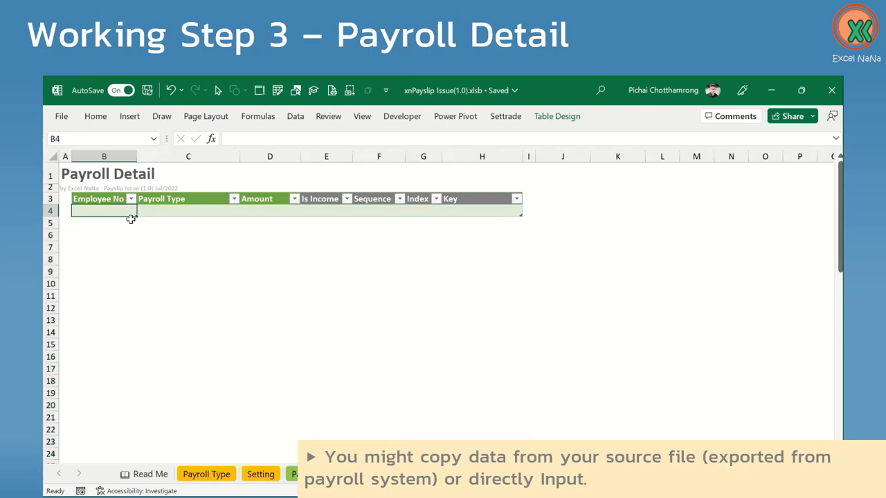
pyautogui.hotkey('alt', 'Tab')
pyautogui.hotkey('alt', 'Tab')
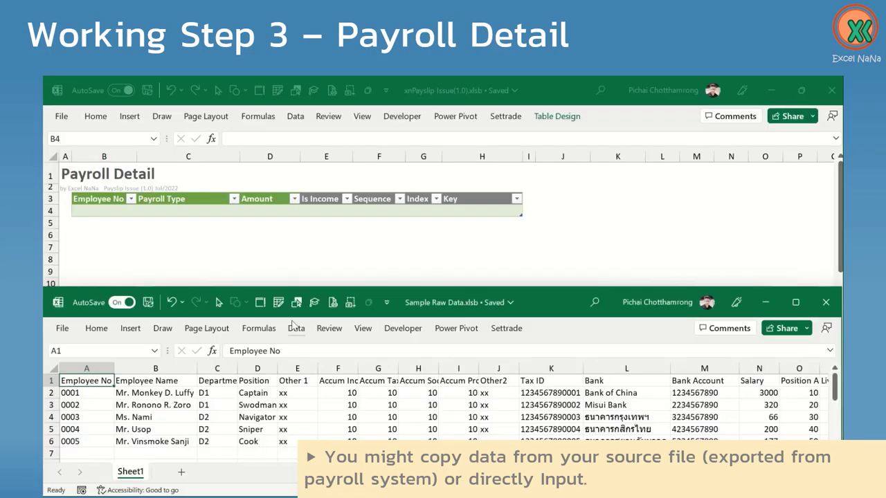
# Paste employee number 0001 from raw data into Payroll Detail cell B4
pyautogui.click(101, 393)
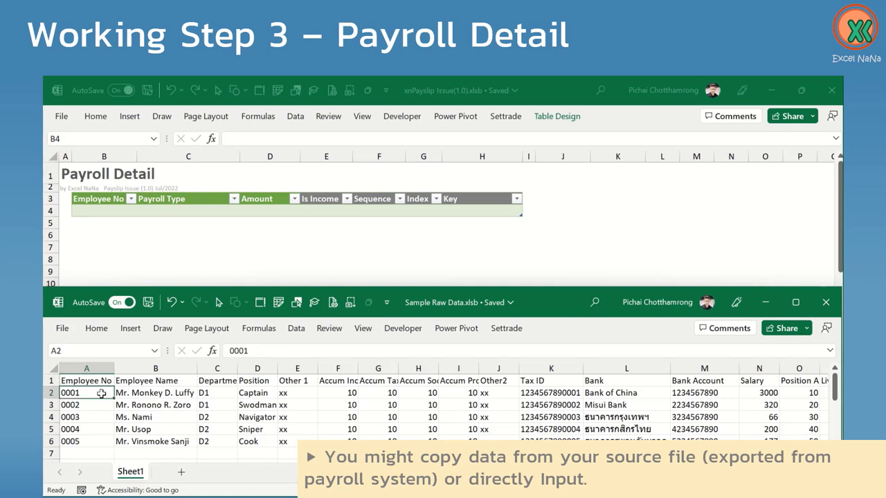
pyautogui.hotkey('ctrl', 'c')
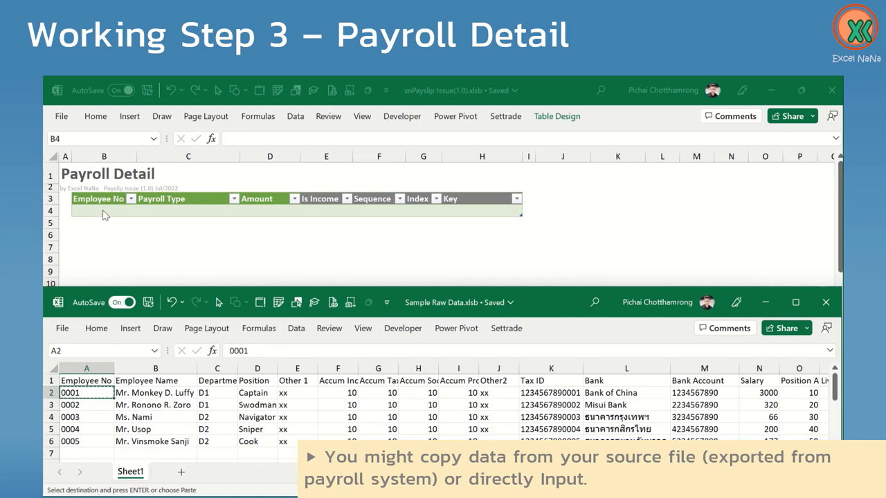
pyautogui.click(103, 210)
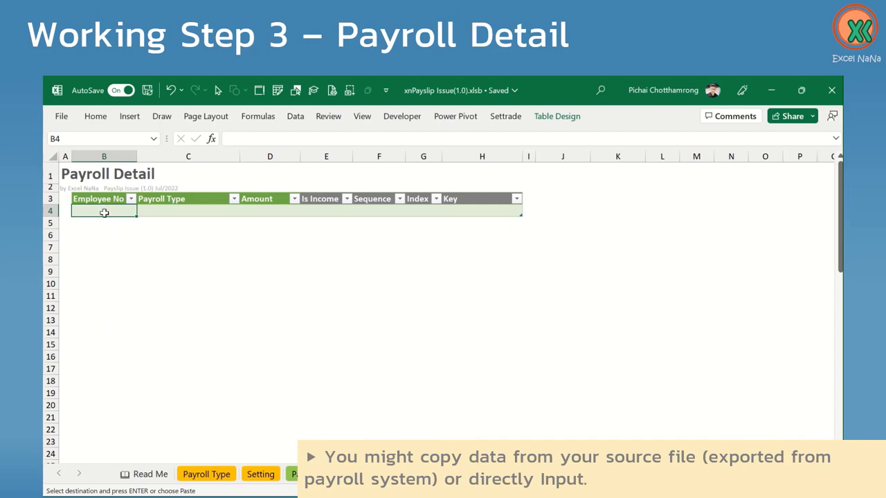
pyautogui.hotkey('ctrl', 'v')
# Copy the Salary through Tax headers and paste them transposed down column C from C4
pyautogui.click(187, 212)
pyautogui.hotkey('alt', 'Tab')
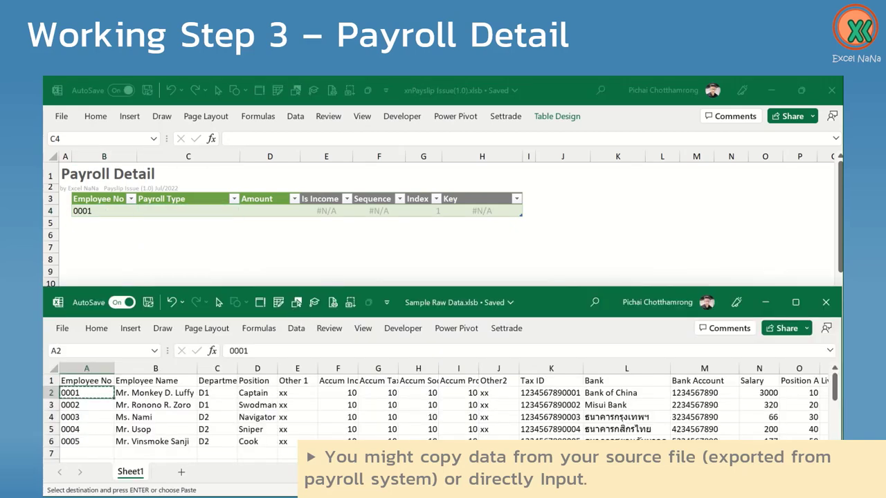
pyautogui.moveTo(546, 381)
pyautogui.mouseDown()
pyautogui.moveTo(775, 385)
pyautogui.moveTo(635, 393)
pyautogui.mouseUp()
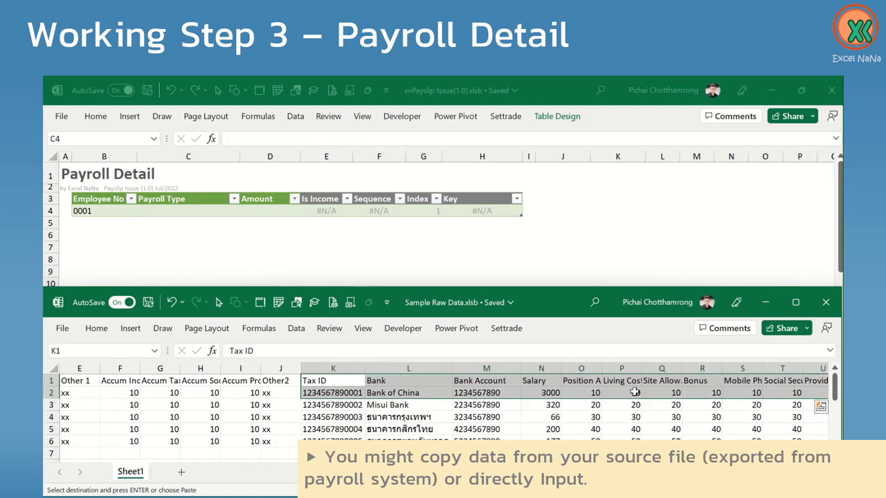
pyautogui.click(541, 381)
pyautogui.hotkey('ctrl', 'shift', 'Right')
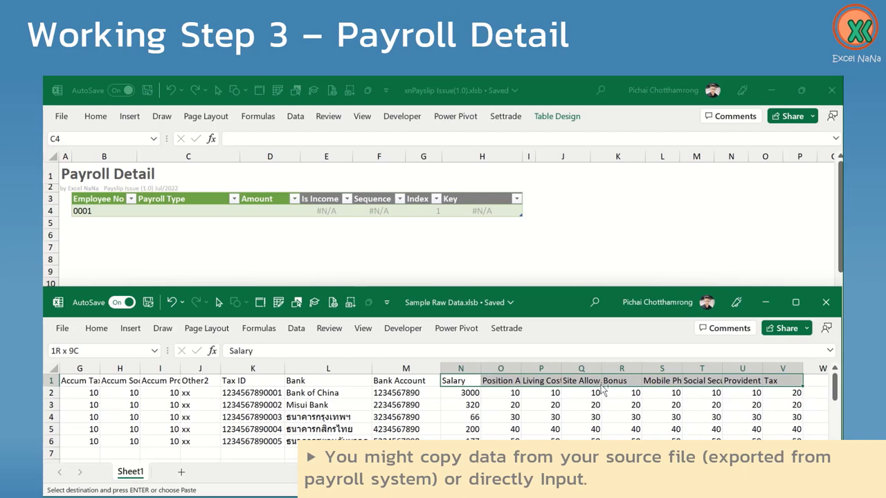
pyautogui.hotkey('ctrl', 'c')
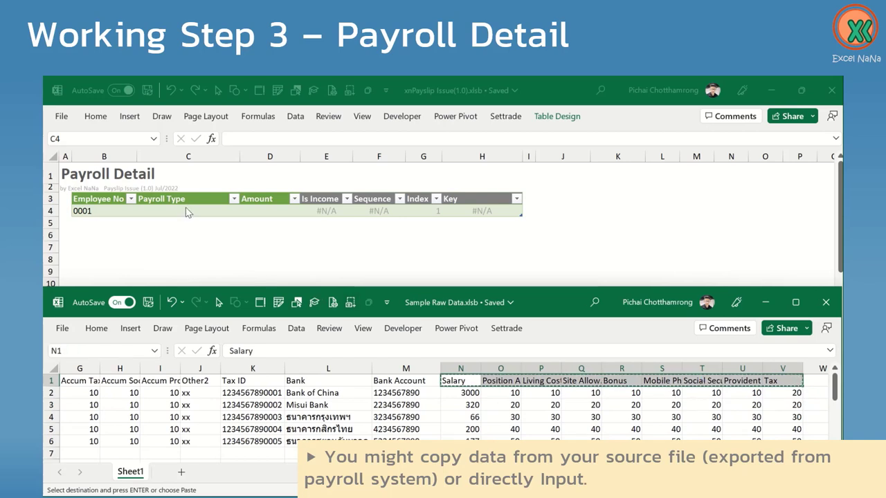
pyautogui.click(187, 212)
pyautogui.rightClick(185, 212)
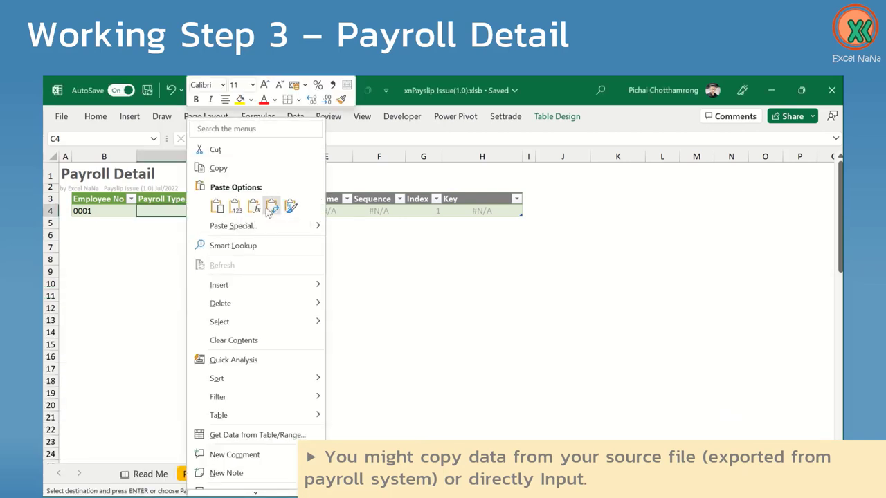
pyautogui.click(271, 207)
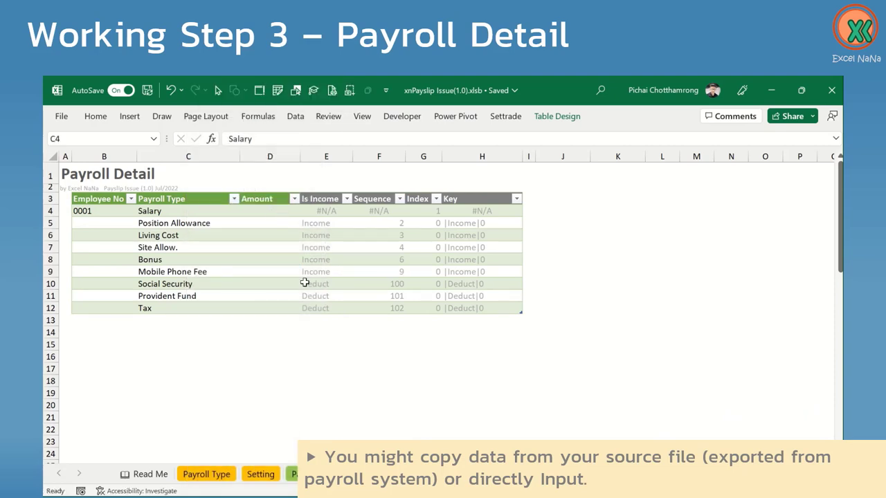
# Fill employee number 0001 down from B4 to B12
pyautogui.click(116, 212)
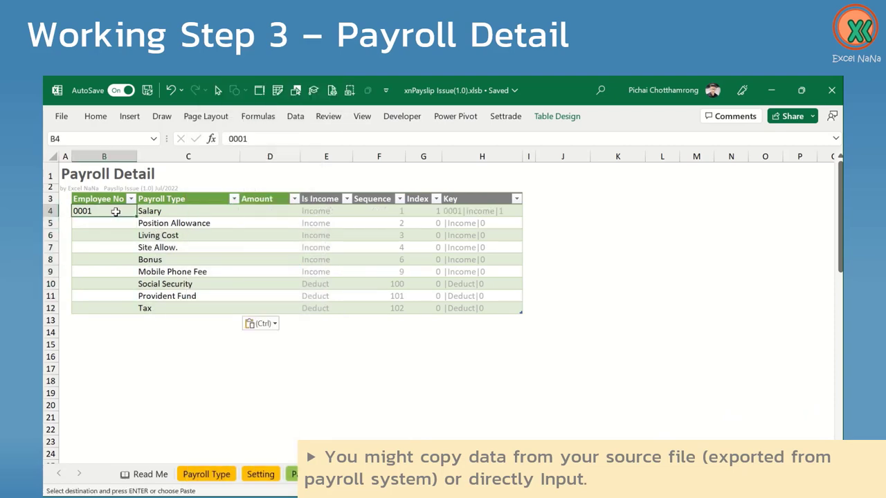
pyautogui.hotkey('ctrl', 'c')
pyautogui.hotkey('ctrl', 'shift', 'Down')
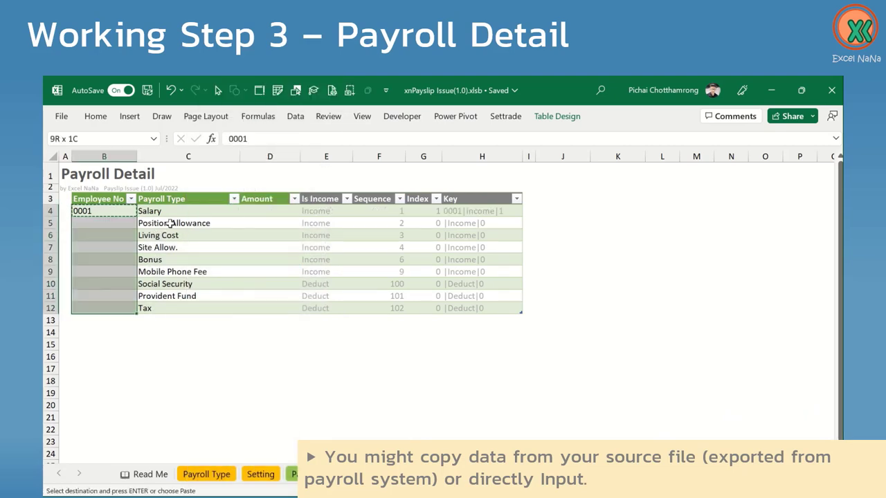
pyautogui.hotkey('ctrl', 'v')
# Paste 0001's raw amounts transposed into D4: Salary 3000, Tax 20, 10 for the rest
pyautogui.click(260, 212)
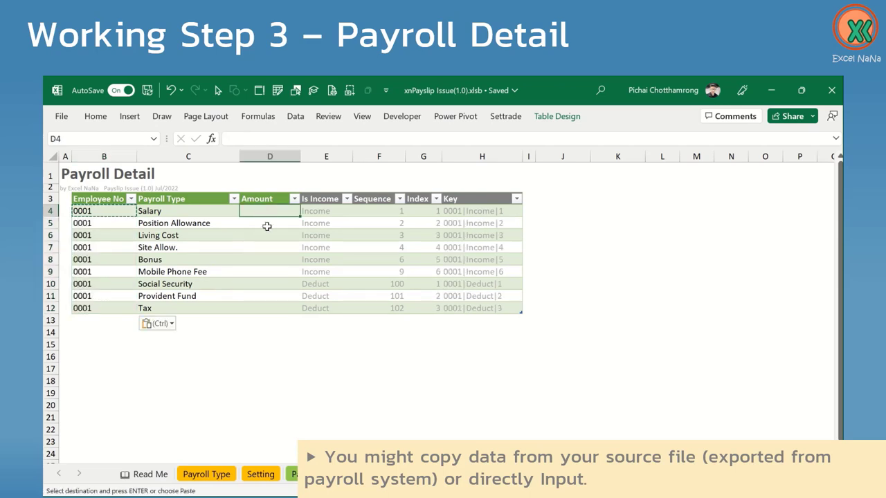
pyautogui.hotkey('alt', 'Tab')
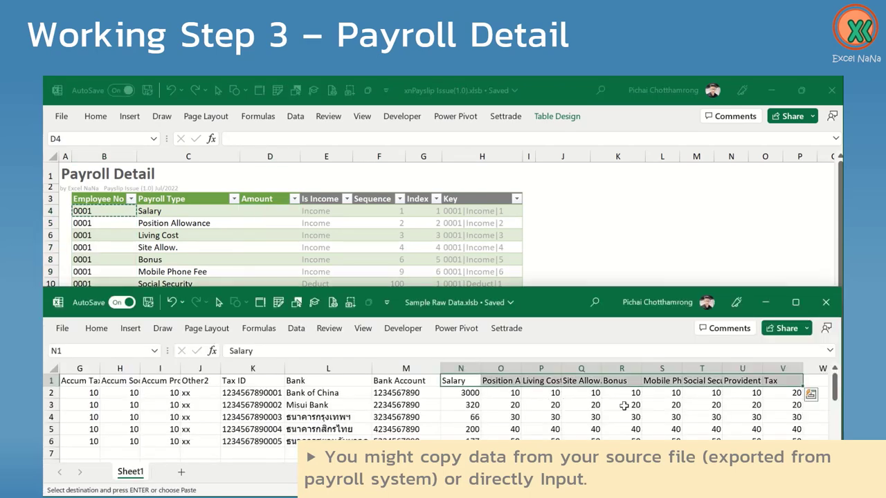
pyautogui.click(464, 393)
pyautogui.keyDown('shift'); pyautogui.click(776, 394); pyautogui.keyUp('shift')
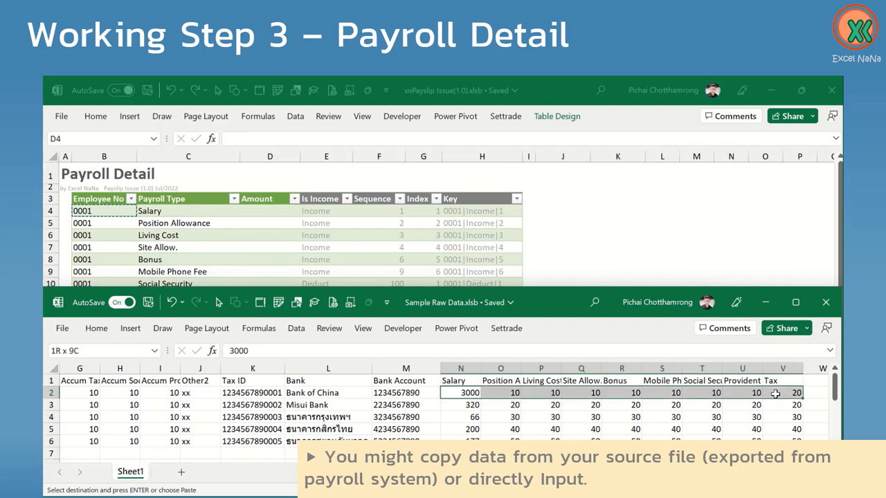
pyautogui.hotkey('ctrl', 'c')
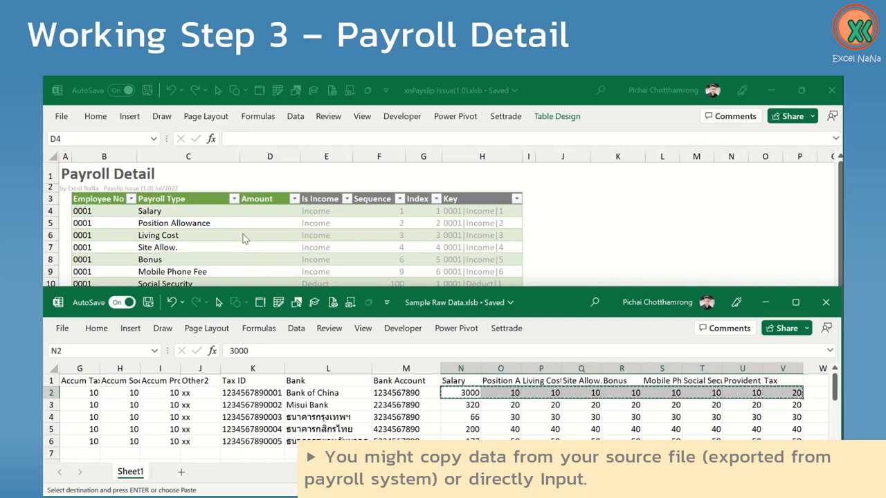
pyautogui.click(260, 211)
pyautogui.rightClick(262, 214)
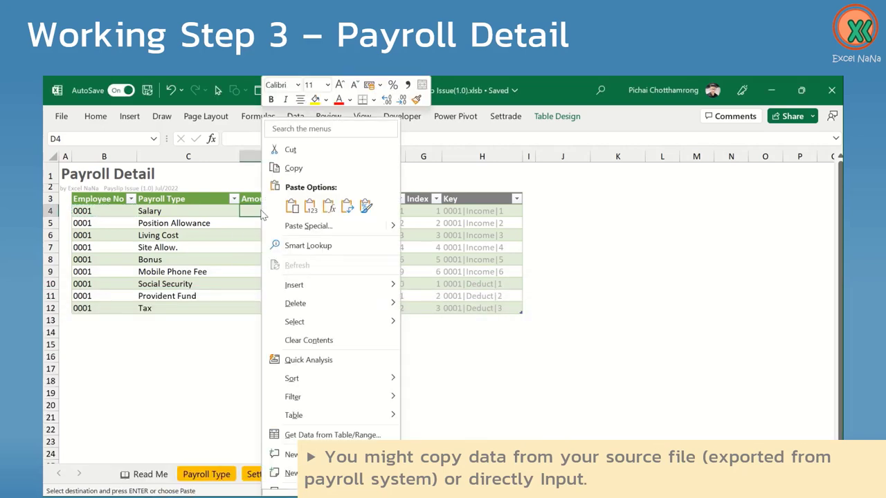
pyautogui.click(347, 206)
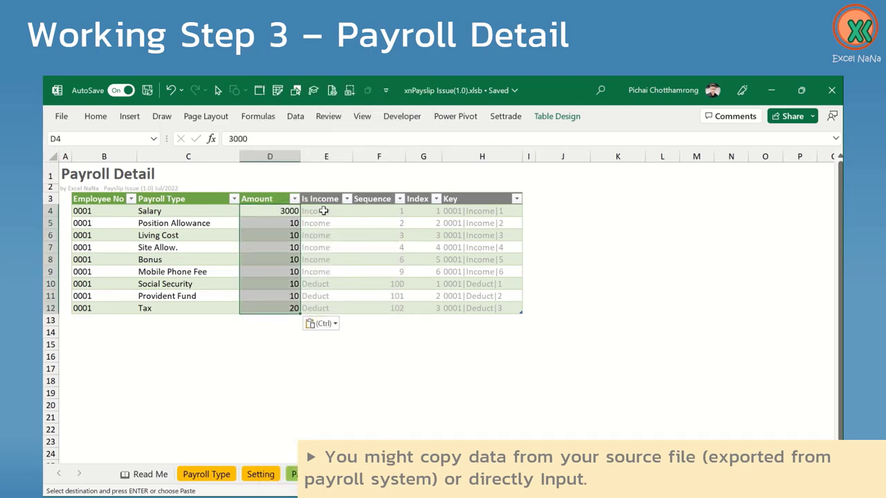
pyautogui.click(324, 211)
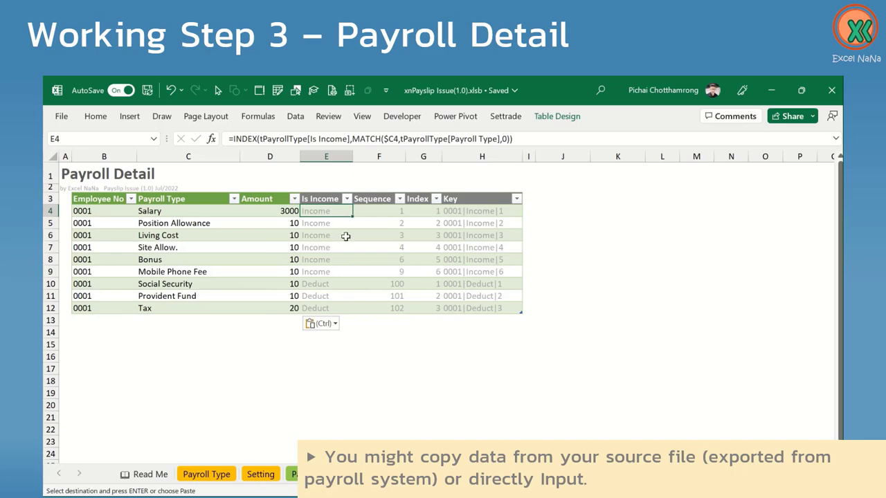
pyautogui.click(87, 319)
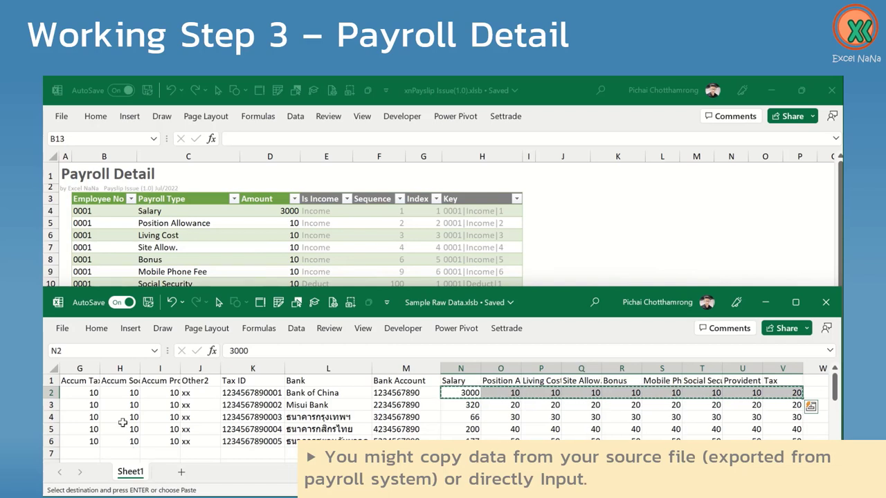
# Paste employee number 0002 from the raw data into cell B13
pyautogui.hscroll(-3, 180, 441)
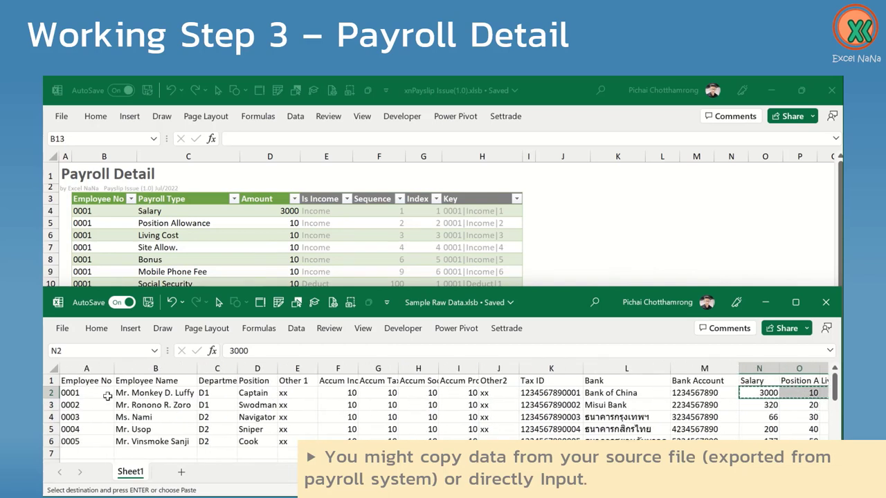
pyautogui.click(90, 407)
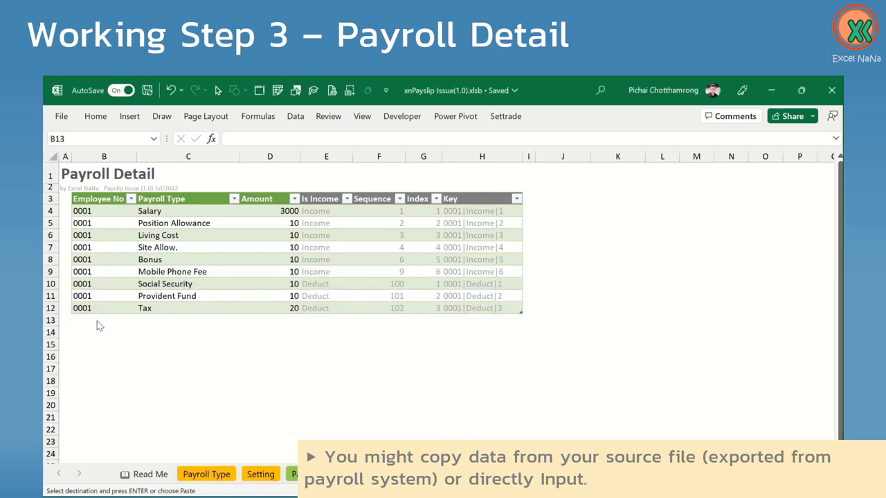
pyautogui.click(98, 317)
pyautogui.hotkey('ctrl', 'v')
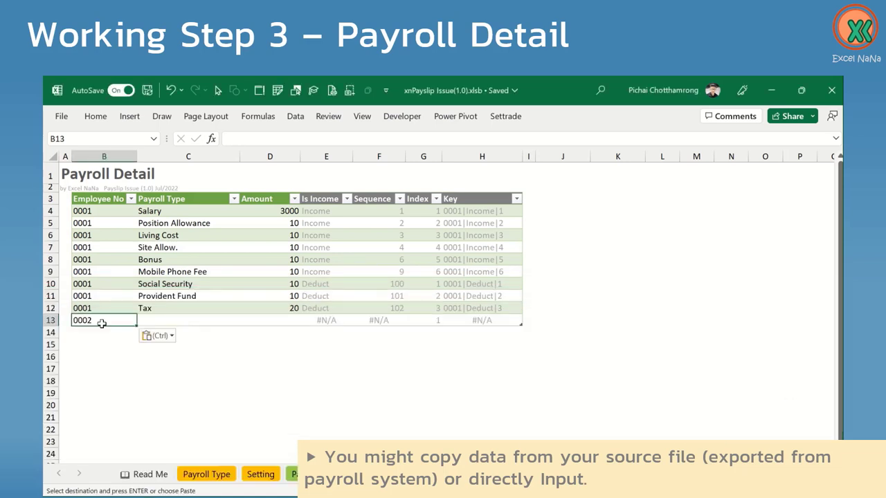
# Copy the nine payroll types, Salary through Tax, into C13 and fill 0002 down to B21
pyautogui.click(179, 321)
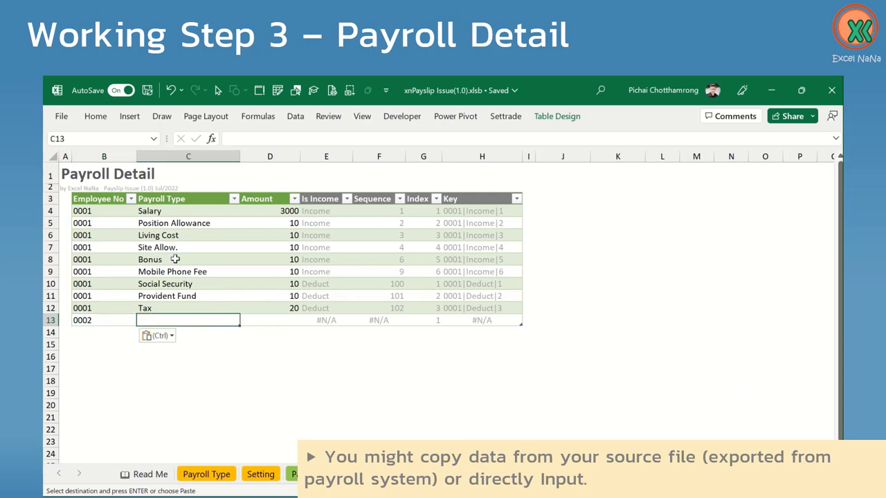
pyautogui.click(171, 215)
pyautogui.hotkey('ctrl', 'shift', 'Down')
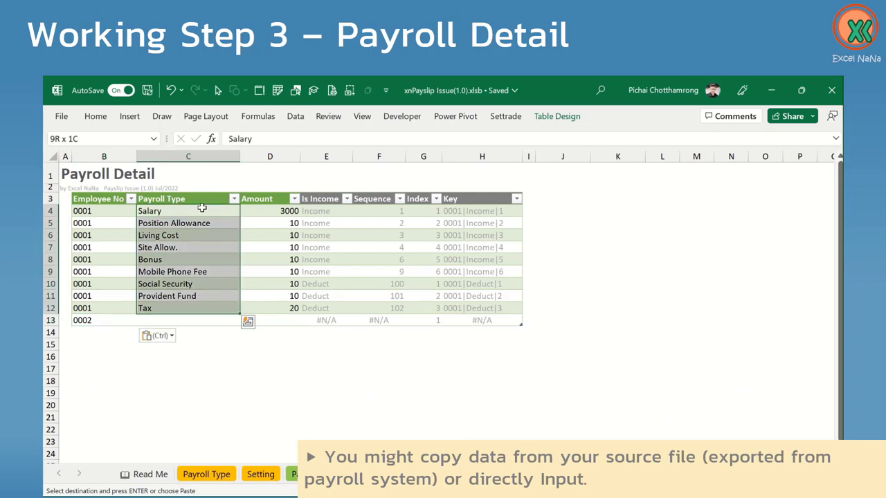
pyautogui.hotkey('ctrl', 'c')
pyautogui.hotkey('ctrl', 'Down')
pyautogui.press('Down')
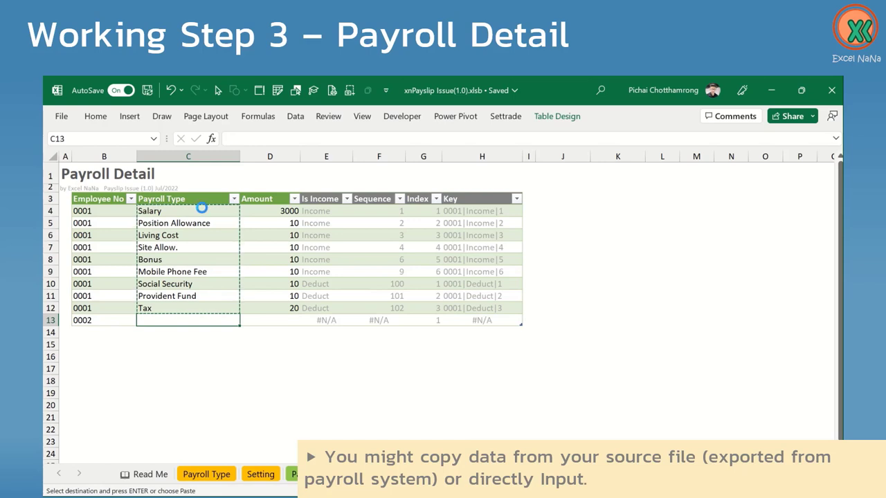
pyautogui.press('Return')
pyautogui.click(95, 317)
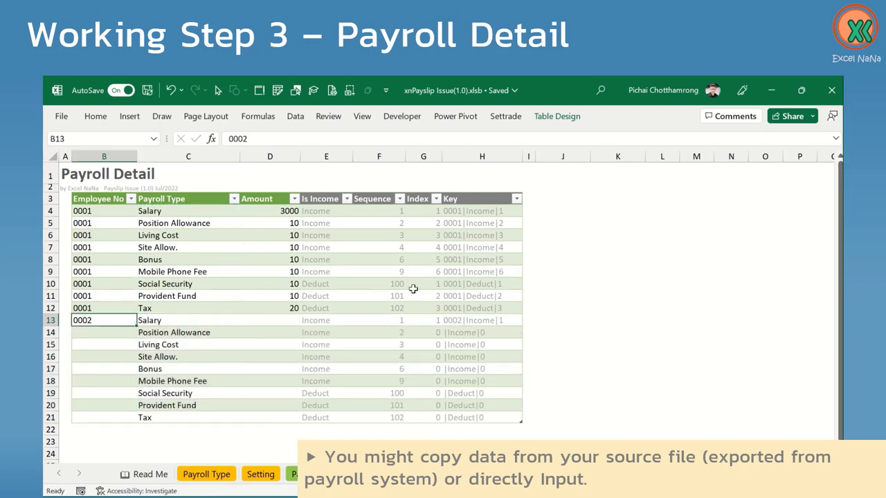
pyautogui.hotkey('ctrl', 'c')
pyautogui.hotkey('shift', 'Down')
pyautogui.hotkey('shift', 'Down')
pyautogui.hotkey('shift', 'Down')
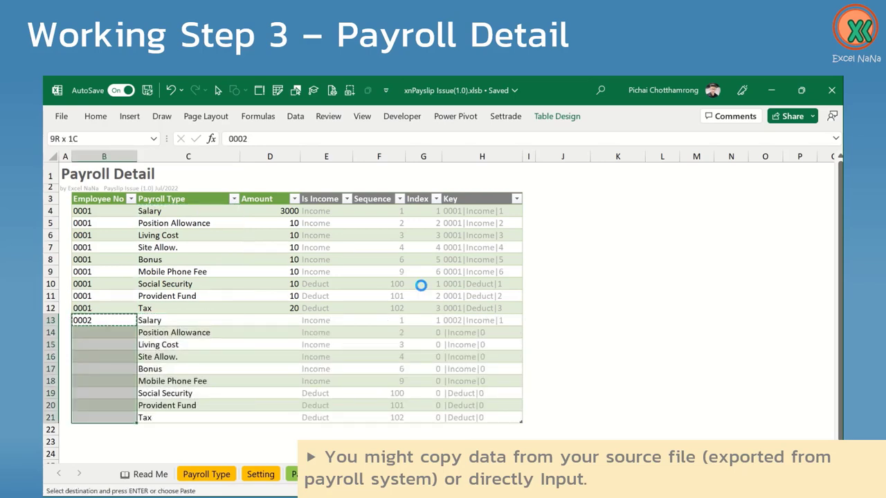
pyautogui.hotkey('ctrl', 'v')
# Paste employee 0002's amounts transposed at D13: Salary 320 and 20 for every other type
pyautogui.click(290, 321)
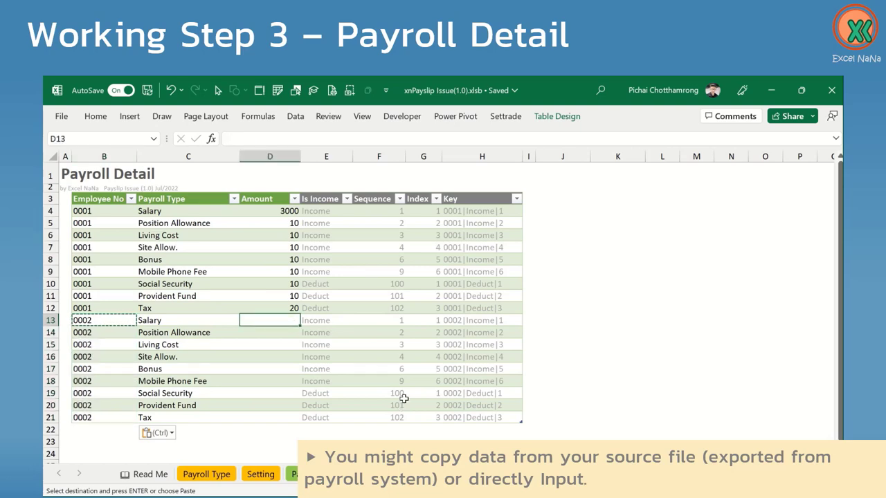
pyautogui.hotkey('alt', 'Tab')
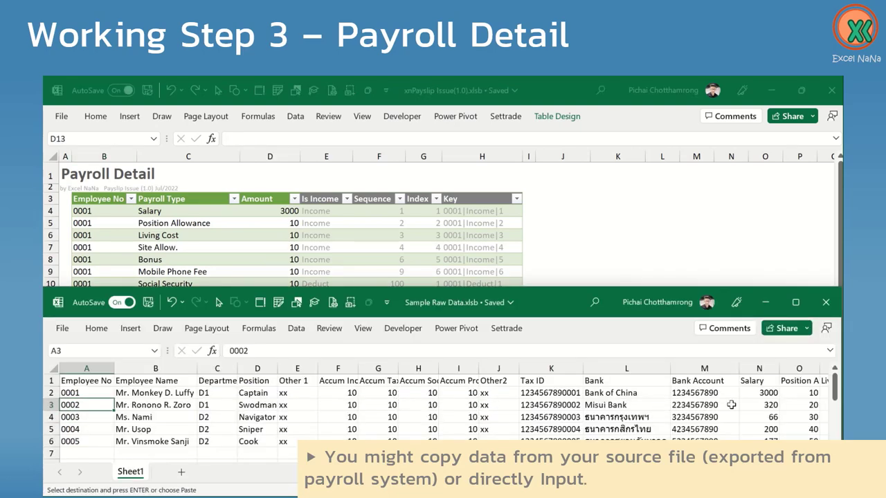
pyautogui.click(754, 405)
pyautogui.moveTo(754, 405); pyautogui.dragTo(784, 404)
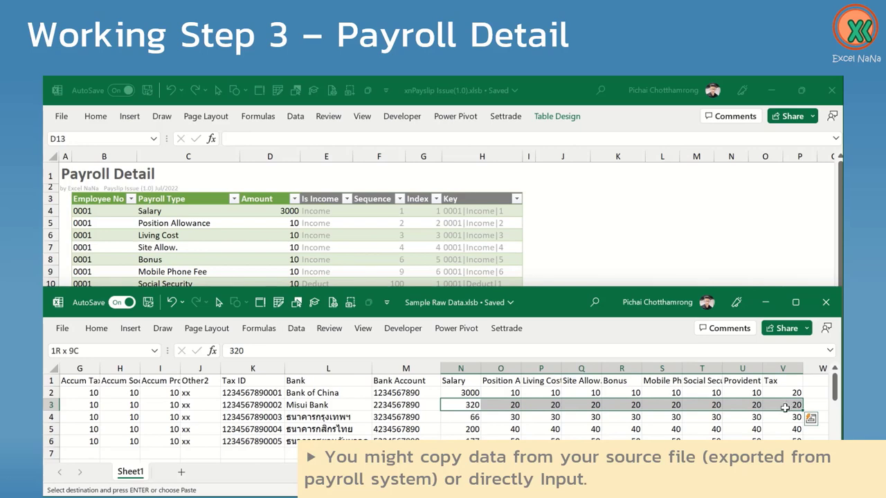
pyautogui.hotkey('alt', 'Tab')
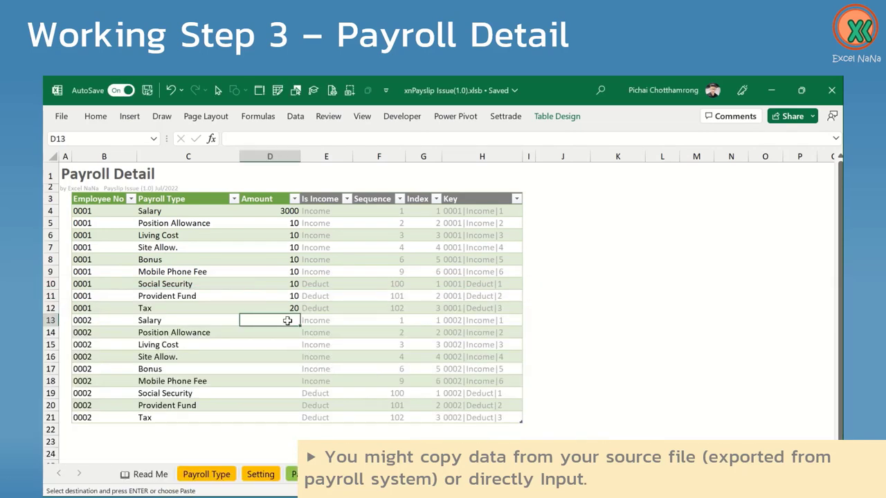
pyautogui.rightClick(287, 320)
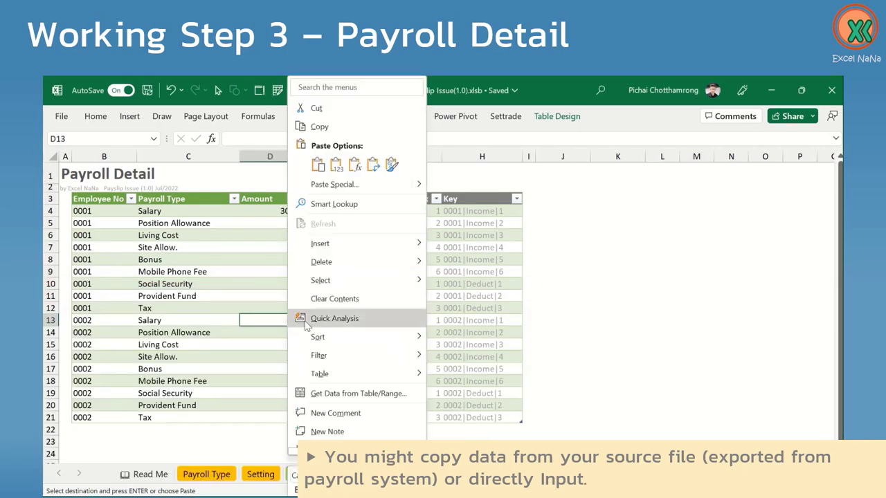
pyautogui.click(371, 167)
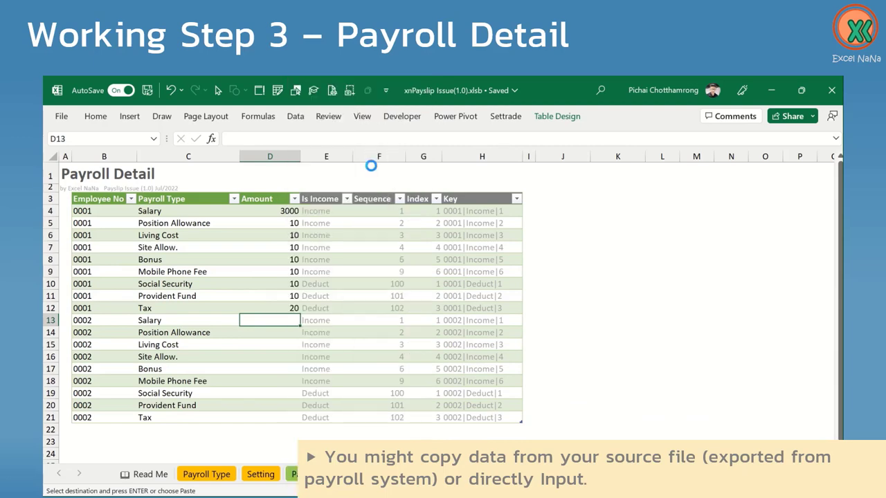
pyautogui.hotkey('ctrl', 'a')
pyautogui.hotkey('ctrl', 'c')
pyautogui.click(122, 429)
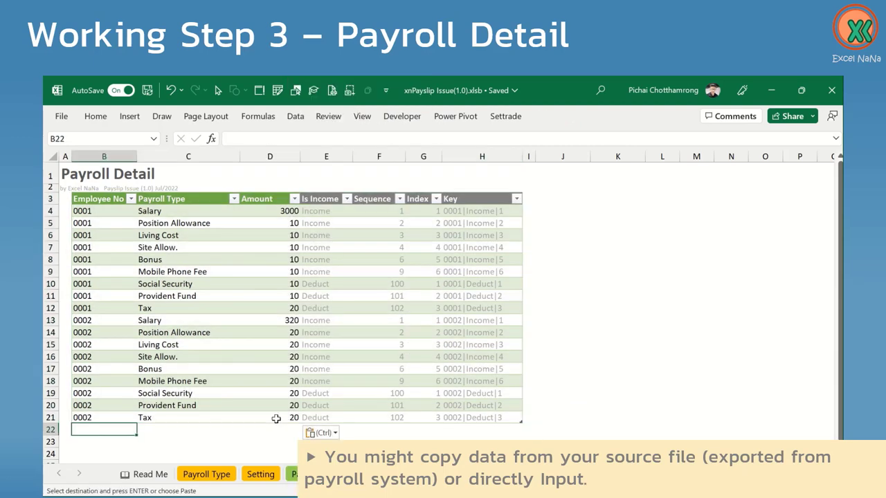
# Add a Payroll Detail row for employee 0003 with Salary 200
pyautogui.write("'")
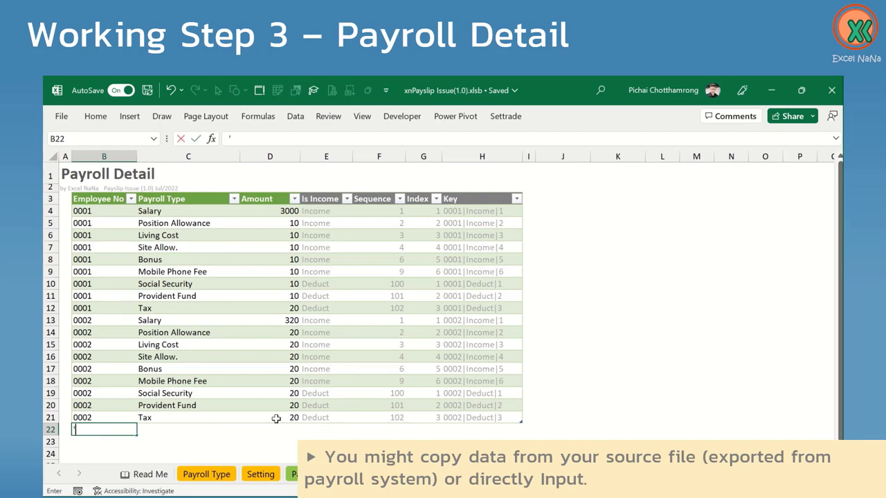
pyautogui.write('0003')
pyautogui.press('Tab')
pyautogui.write('Salary')
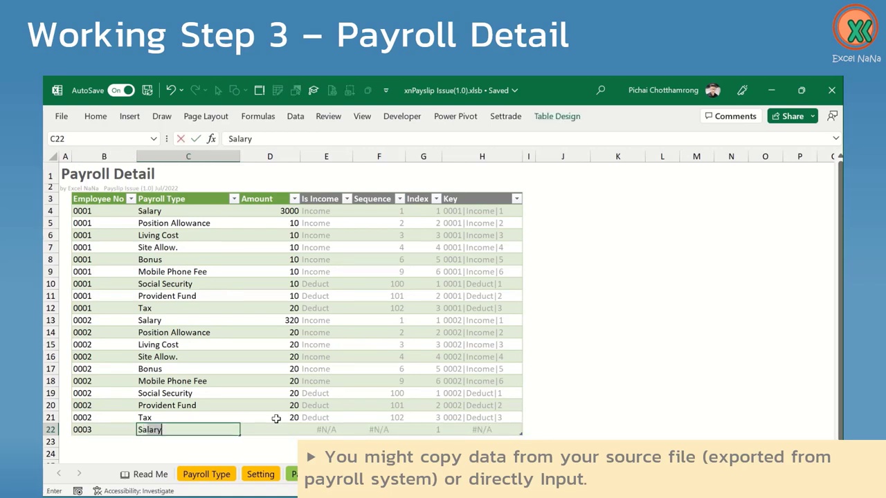
pyautogui.press('Tab')
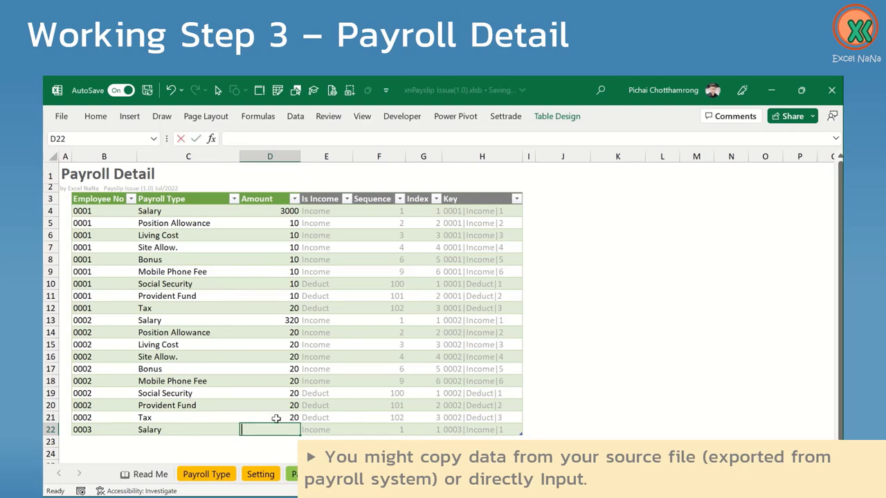
pyautogui.write('200')
pyautogui.press('Return')
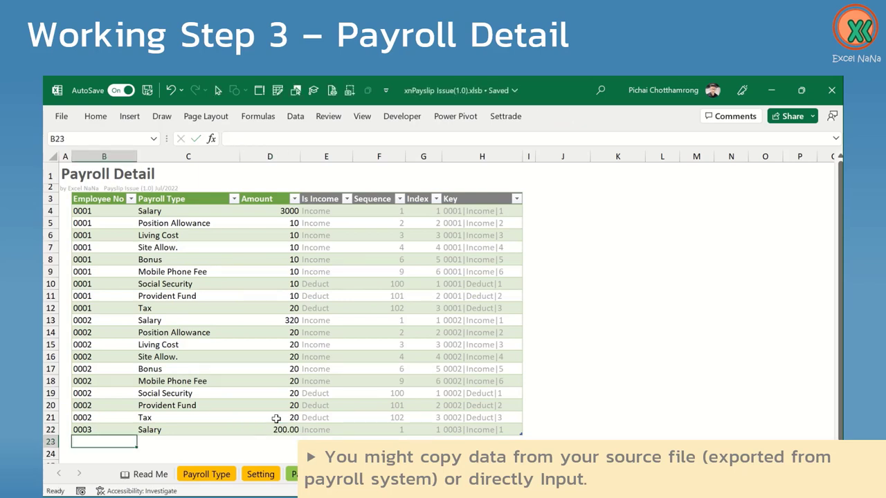
# Add a second row for employee 0003 with Tax 30
pyautogui.write("'0003")
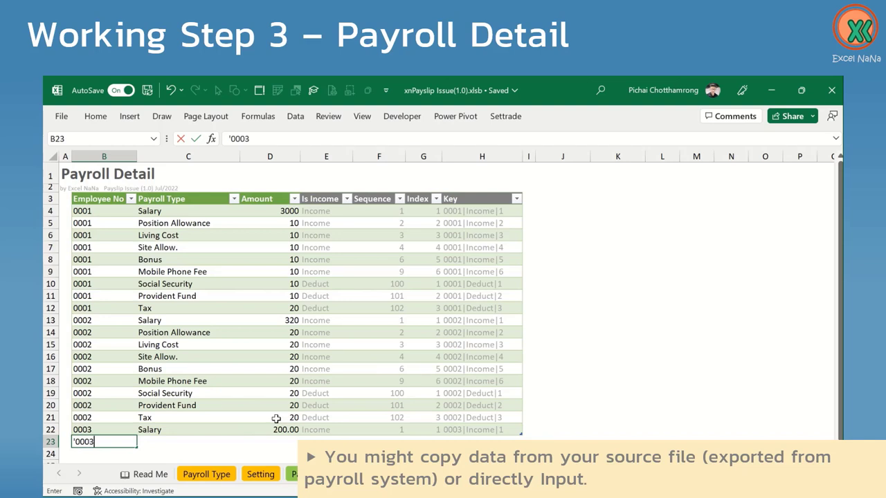
pyautogui.press('Tab')
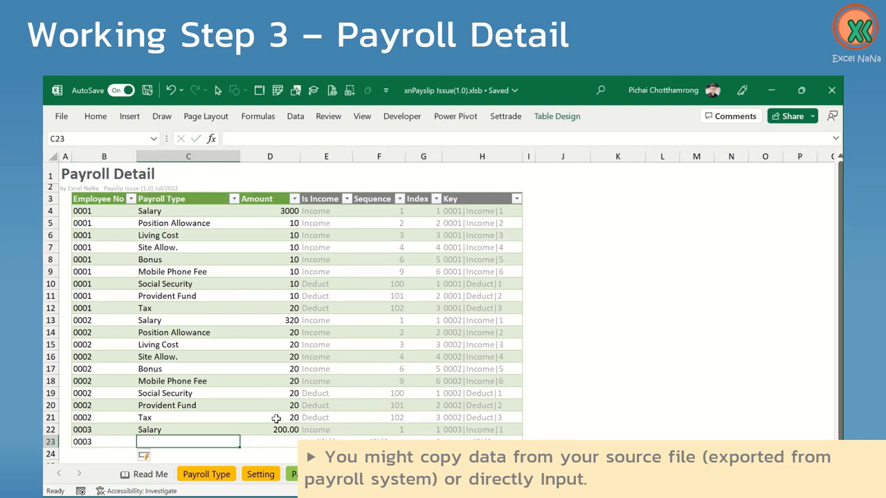
pyautogui.write('Tax')
pyautogui.press('Tab')
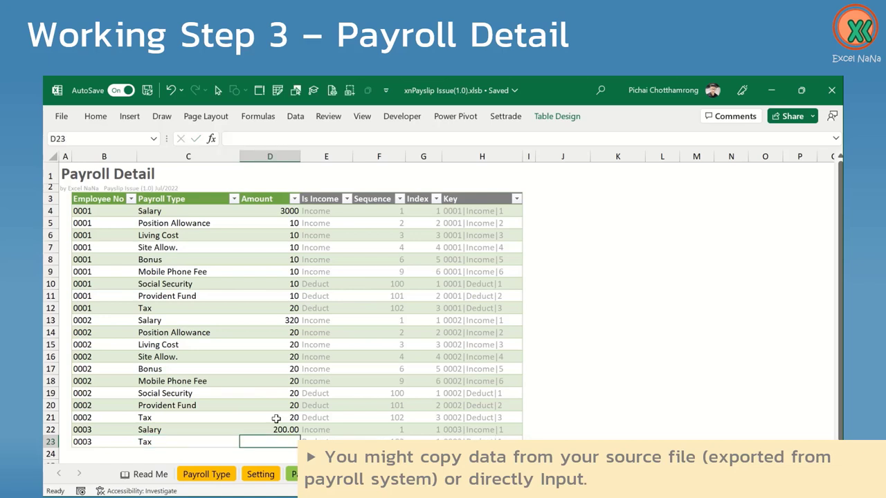
pyautogui.write('3')
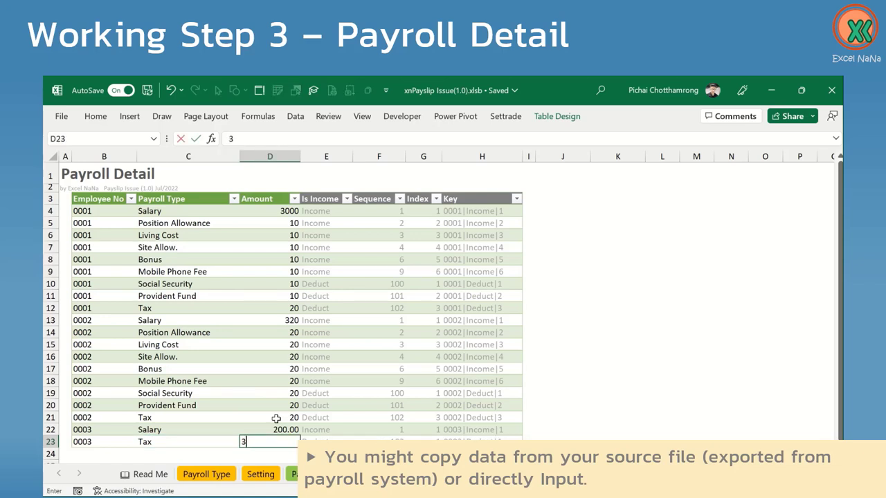
pyautogui.write('0')
pyautogui.press('Return')
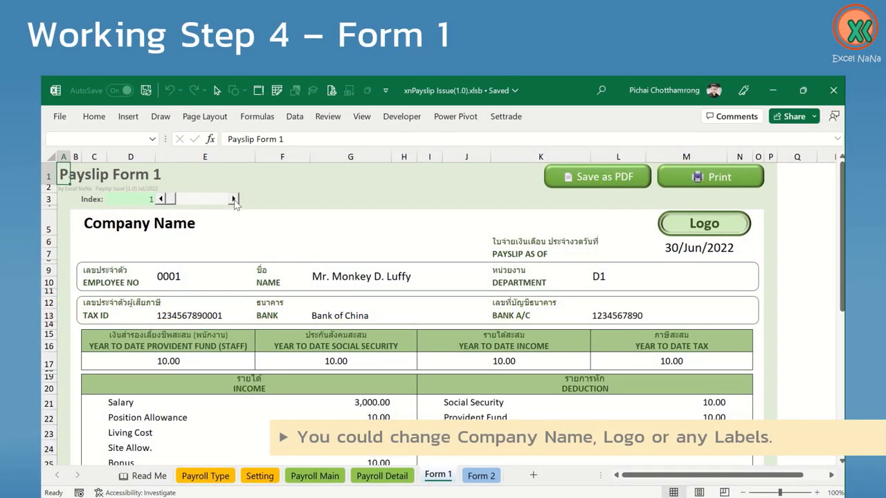
# Step the Form 1 payslip through employees 0001 to 0005 with the Index spin arrows
pyautogui.click(233, 198)
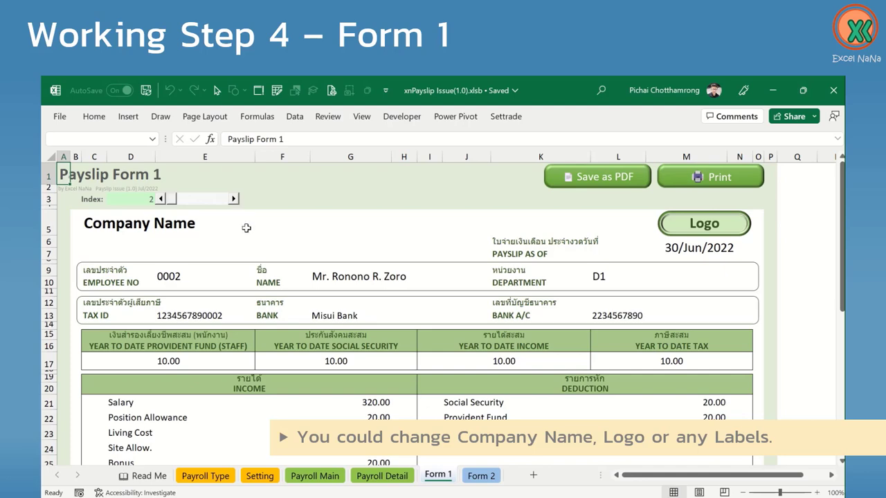
pyautogui.click(160, 200)
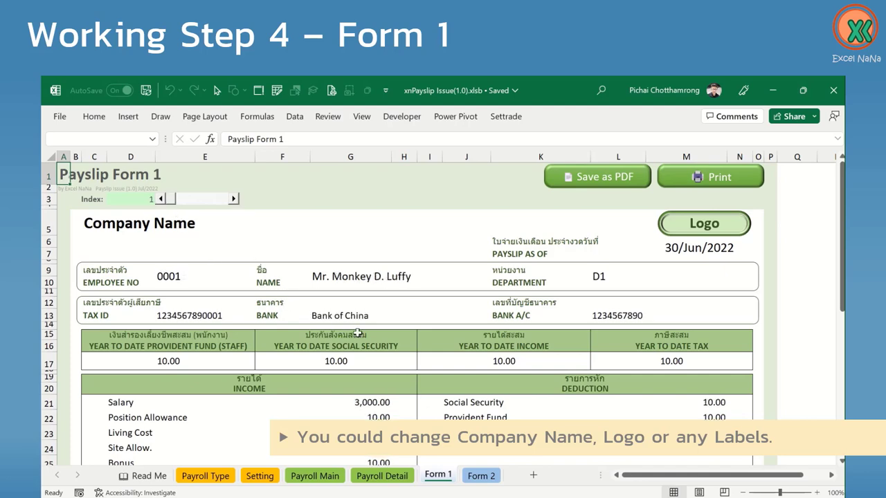
pyautogui.scroll(-3, 351, 314)
pyautogui.scroll(-3, 351, 313)
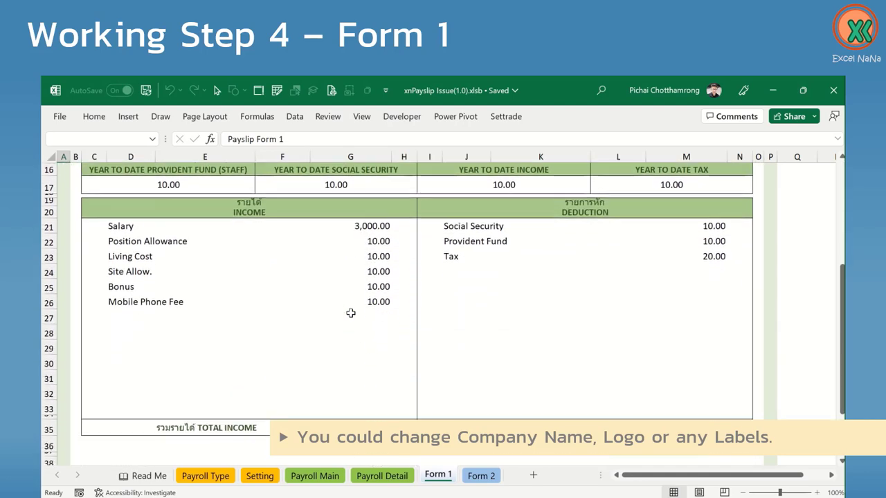
pyautogui.scroll(3, 351, 314)
pyautogui.scroll(2, 351, 313)
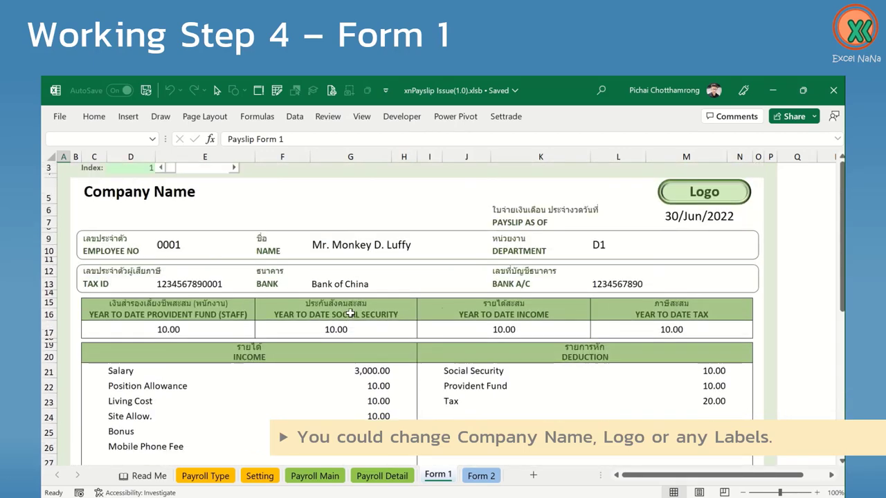
pyautogui.scroll(1, 351, 314)
pyautogui.click(234, 200)
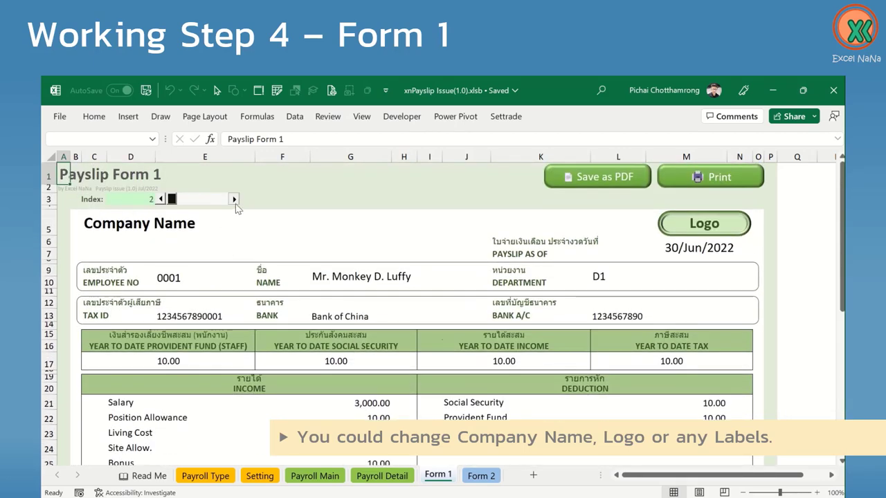
pyautogui.click(234, 200)
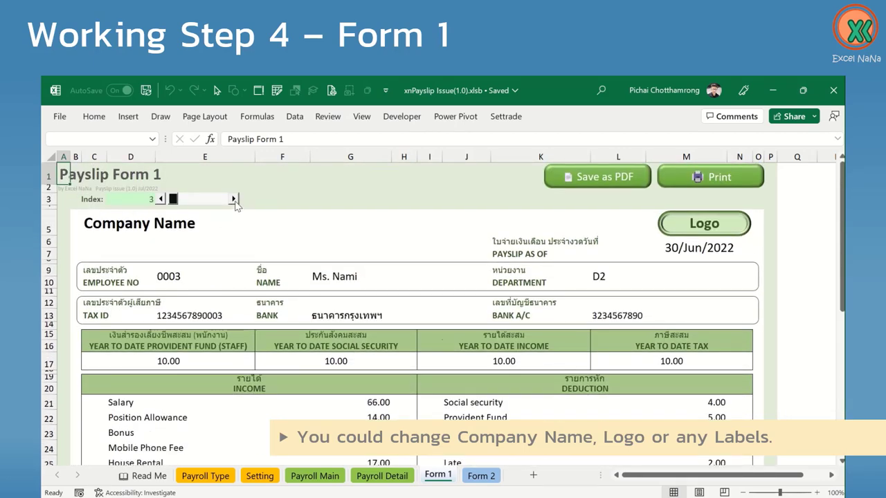
pyautogui.click(233, 199)
pyautogui.click(233, 199)
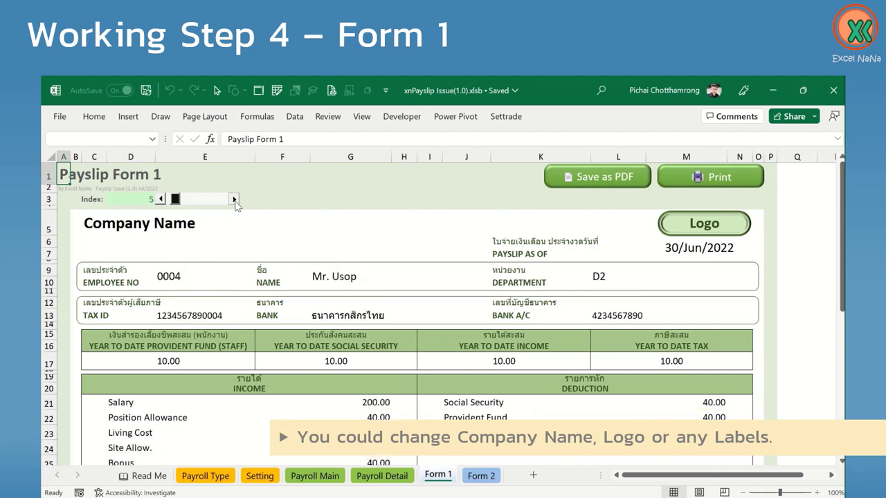
pyautogui.click(233, 199)
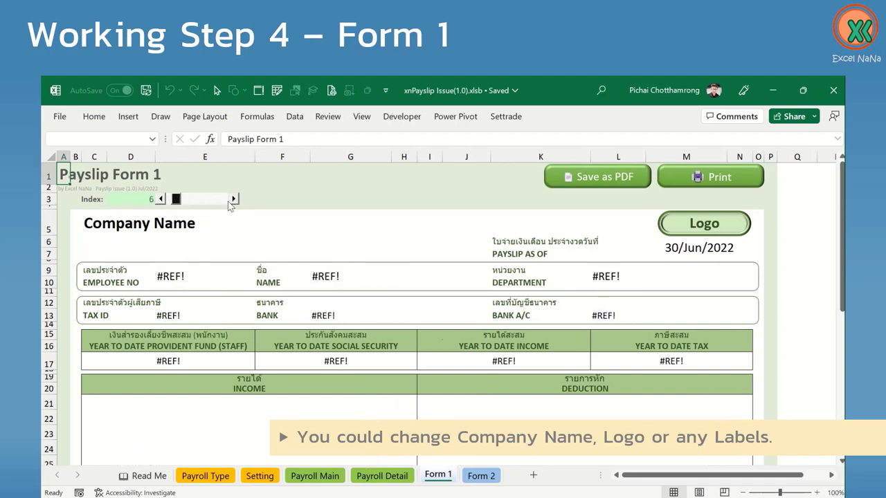
# Set the Form 1 Index in D3 to 3 to show employee 0003
pyautogui.click(152, 199)
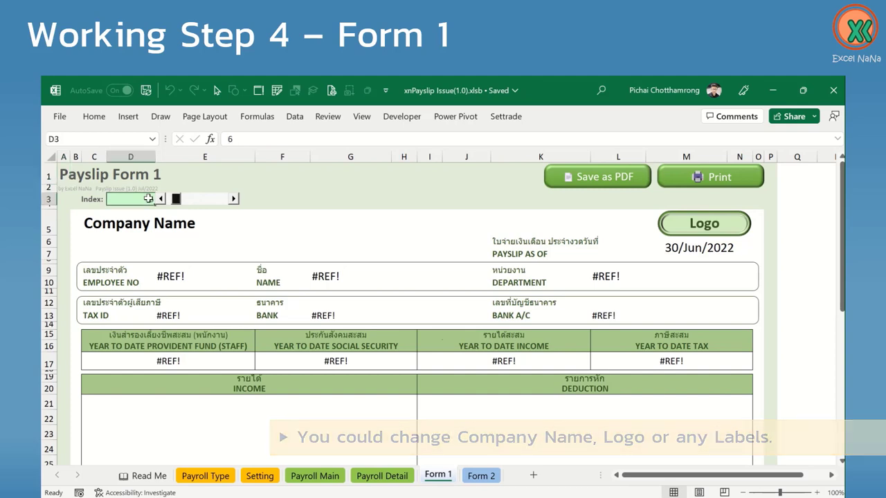
pyautogui.write('3')
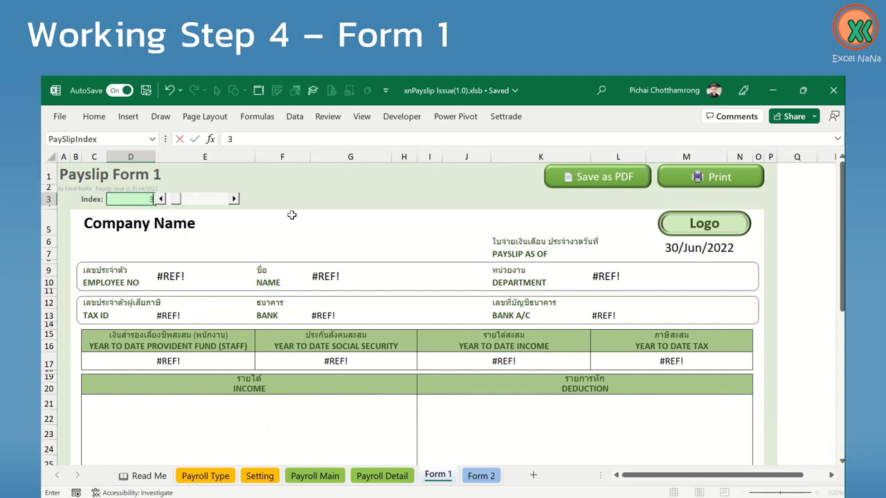
pyautogui.press('Return')
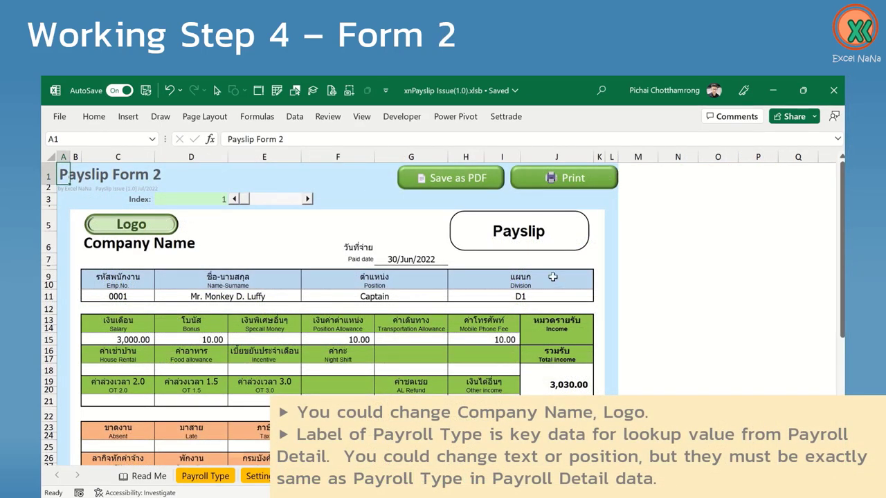
# Review the Form 2 payslip and step its Index forward past the last employee
pyautogui.scroll(-1, 376, 302)
pyautogui.scroll(-1, 378, 303)
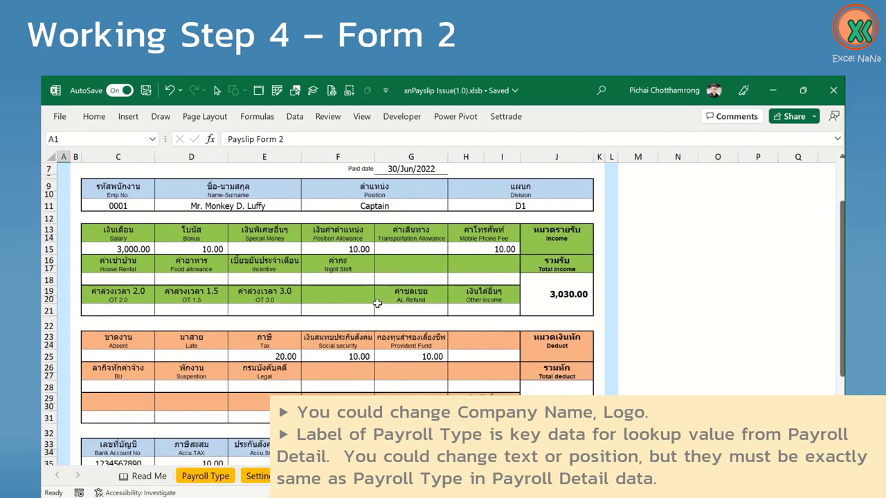
pyautogui.scroll(-1, 377, 302)
pyautogui.scroll(-1, 377, 302)
pyautogui.scroll(-1, 378, 303)
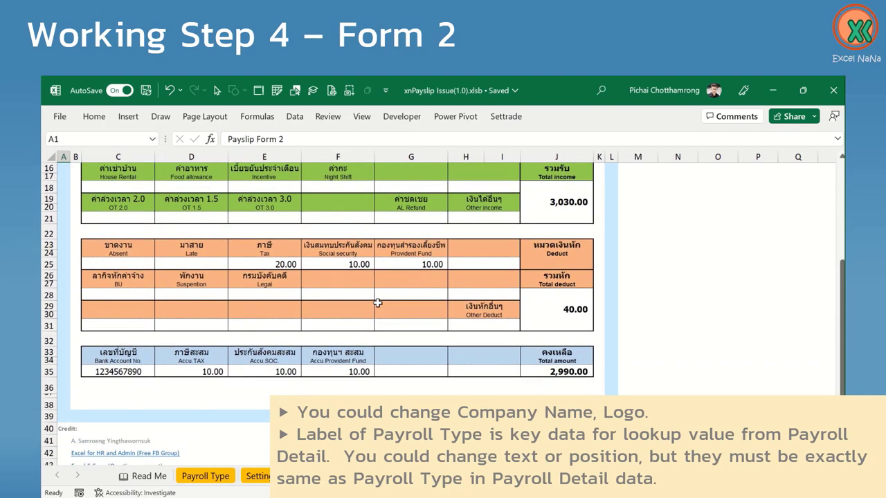
pyautogui.scroll(-1, 377, 302)
pyautogui.scroll(2, 377, 302)
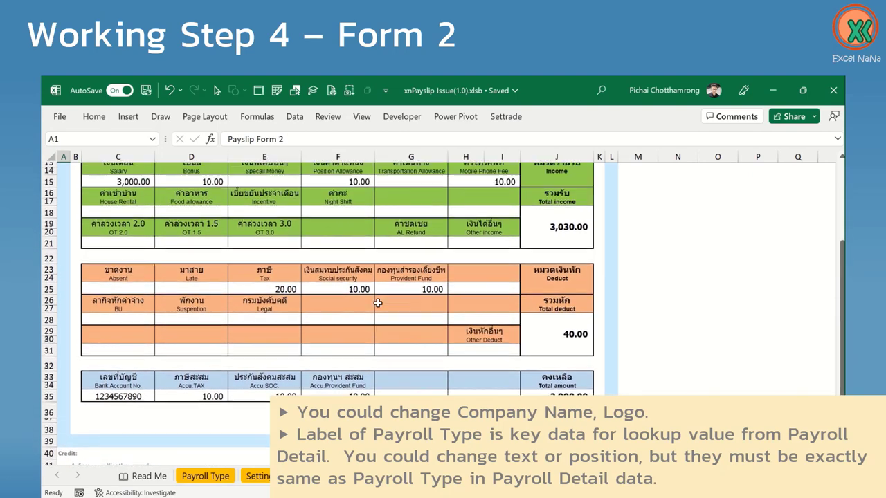
pyautogui.scroll(2, 377, 302)
pyautogui.scroll(2, 378, 303)
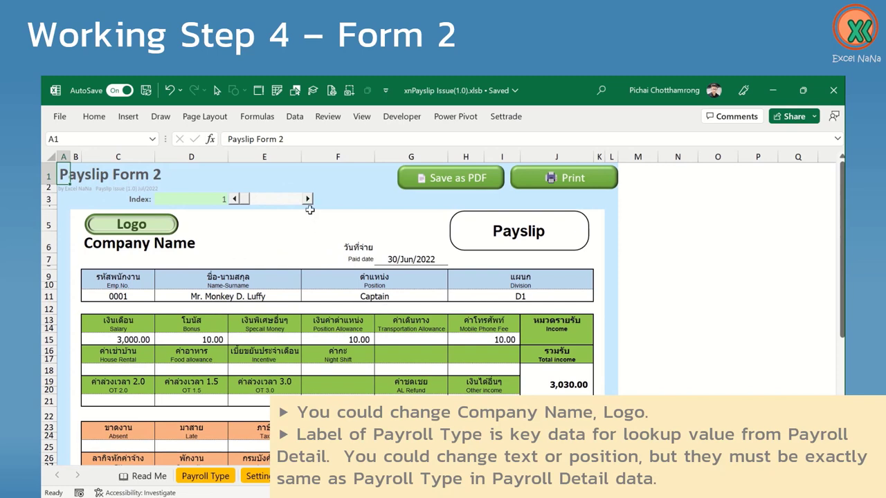
pyautogui.click(307, 199)
pyautogui.click(307, 199)
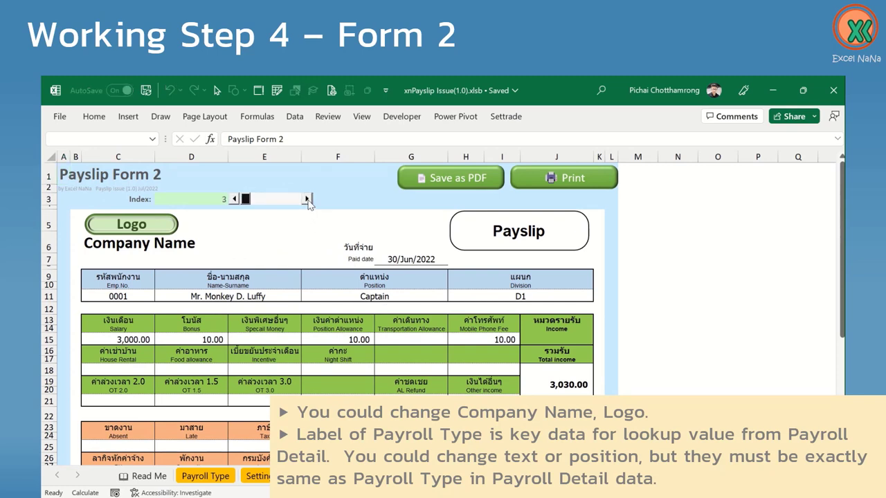
pyautogui.click(308, 200)
pyautogui.click(307, 199)
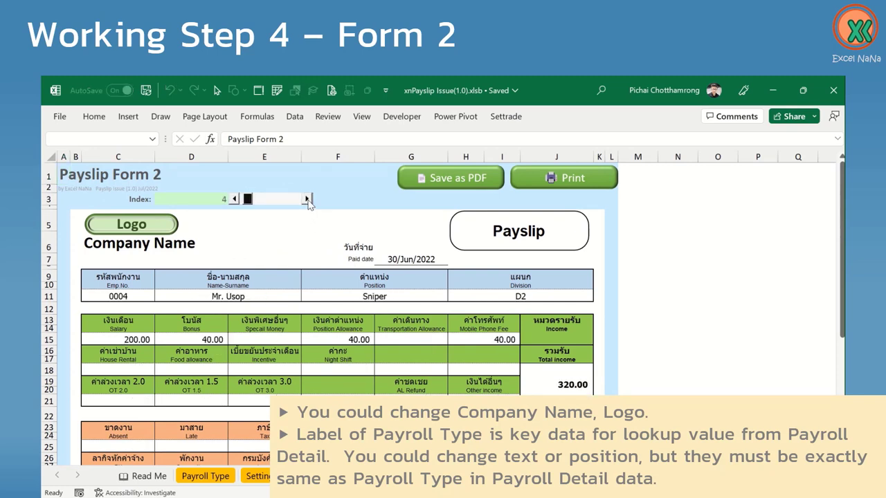
pyautogui.click(307, 199)
pyautogui.click(307, 200)
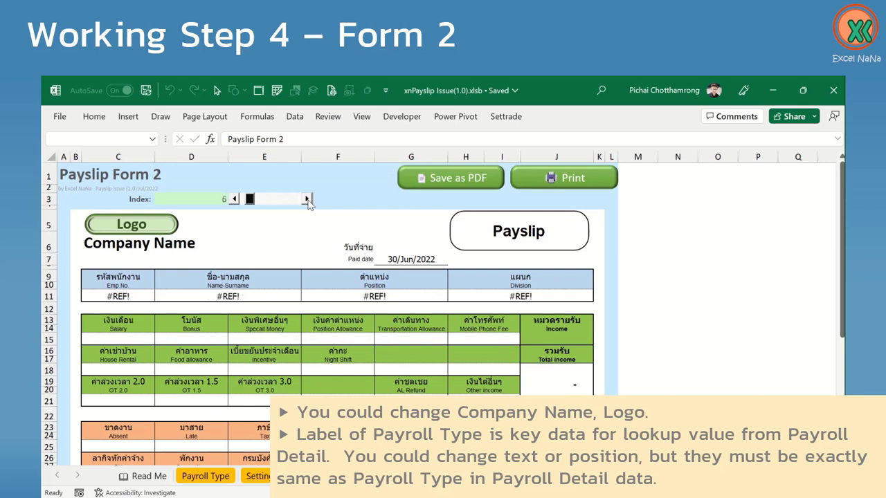
# Return the Form 2 payslip to index 3, showing employee 0003
pyautogui.click(235, 199)
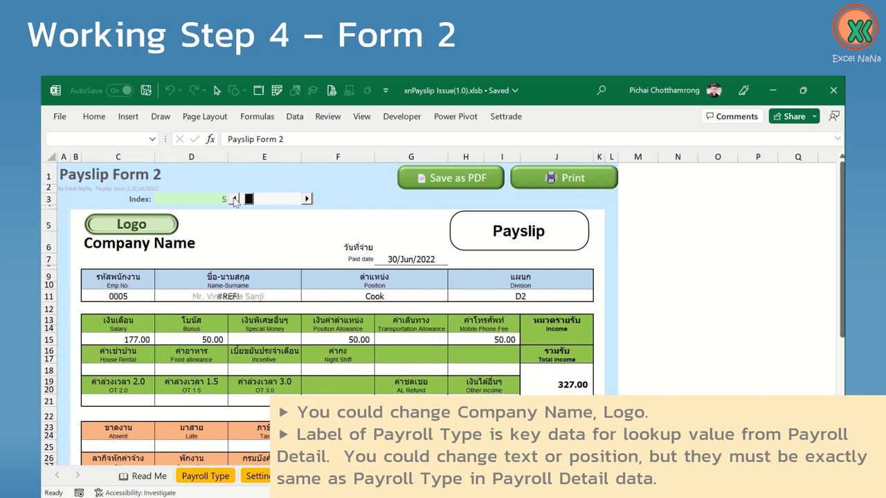
pyautogui.click(216, 201)
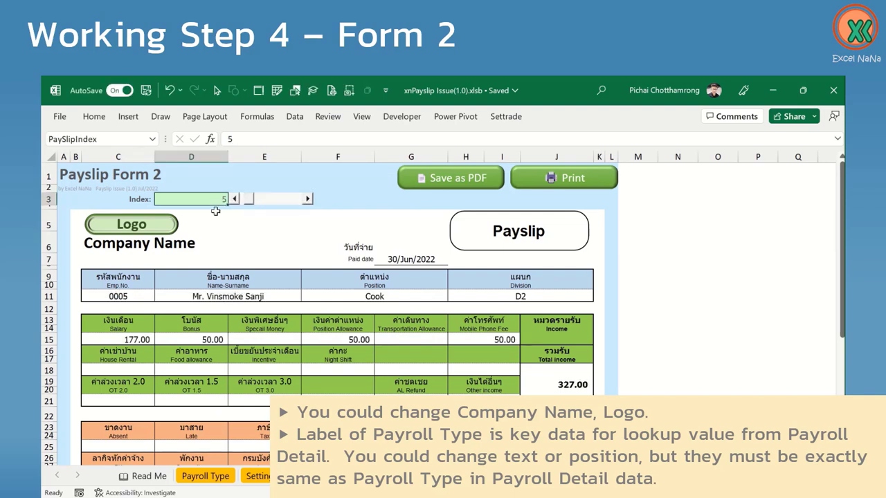
pyautogui.write('3')
pyautogui.press('Return')
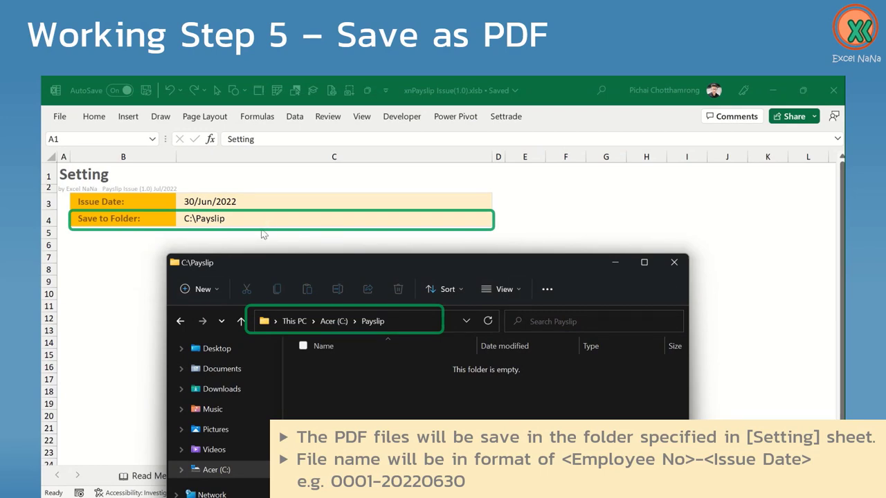
# From Payslip Form 1, run Save as PDF to create 0001- through 0005-20220630.pdf in C:\Payslip
pyautogui.hotkey('ctrl', 'pagedown')
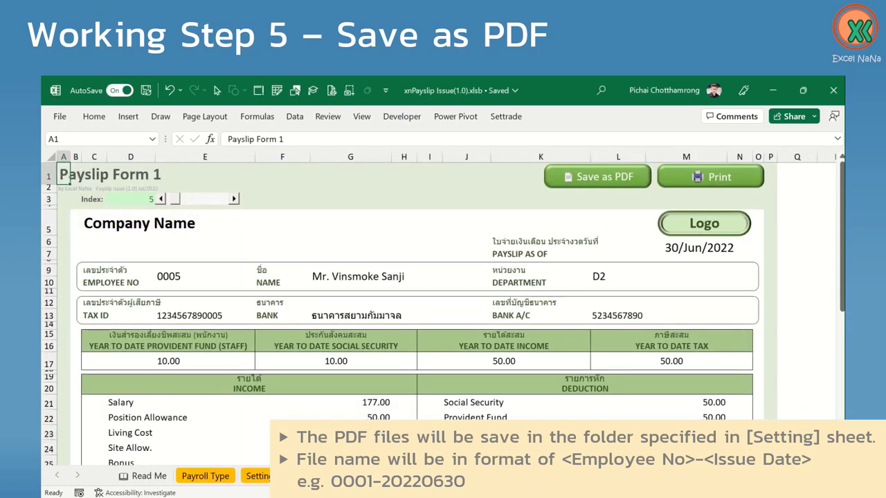
pyautogui.click(601, 180)
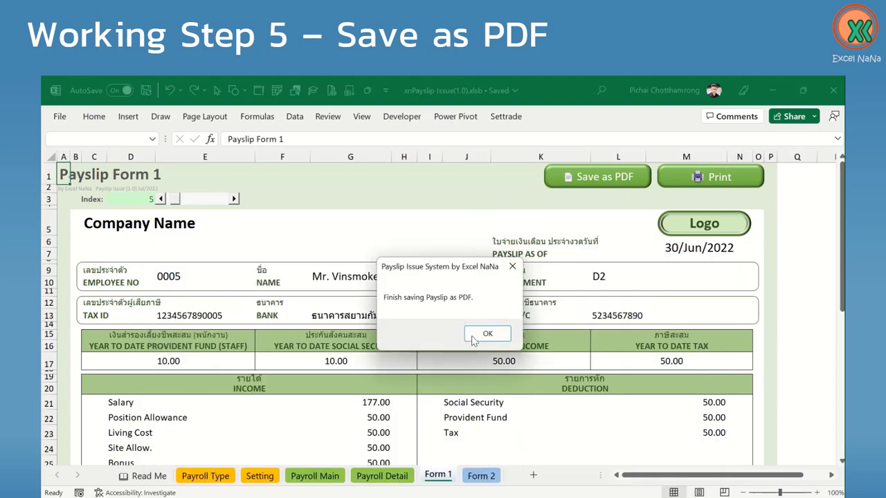
# Dismiss the completion message and review 0001-20220630.pdf in Foxit Reader
pyautogui.click(484, 336)
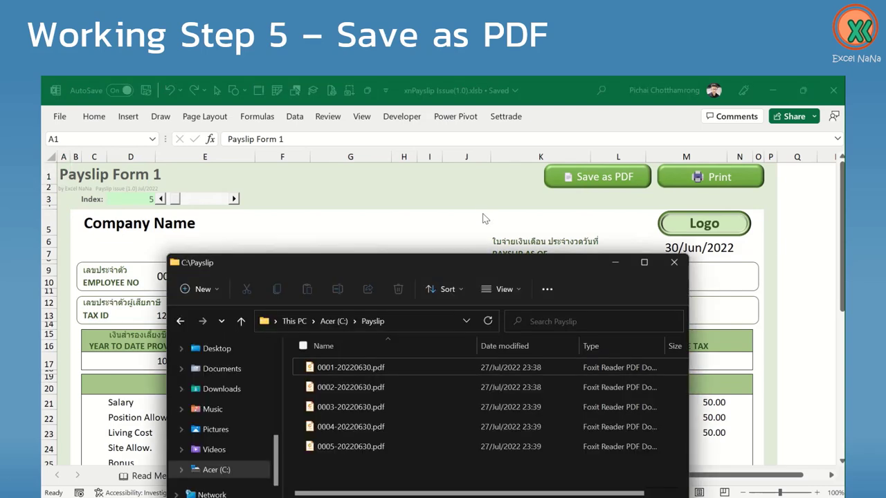
pyautogui.click(369, 370)
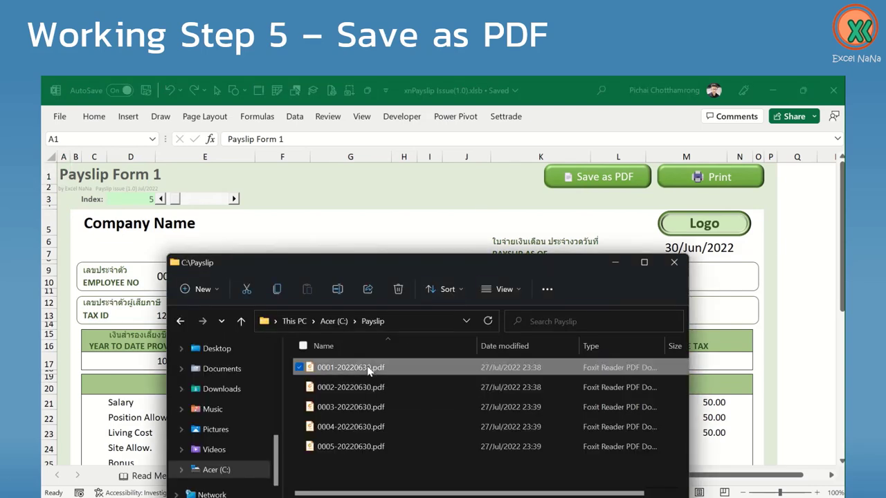
pyautogui.doubleClick(369, 370)
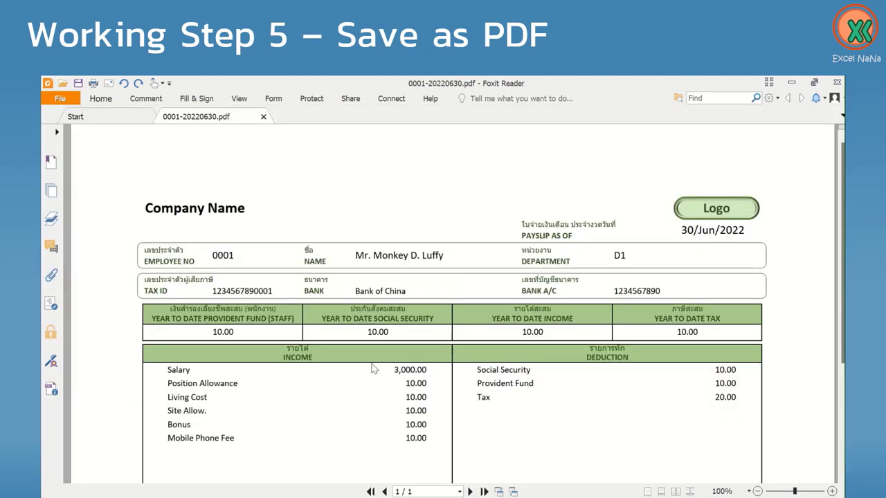
pyautogui.click(815, 145)
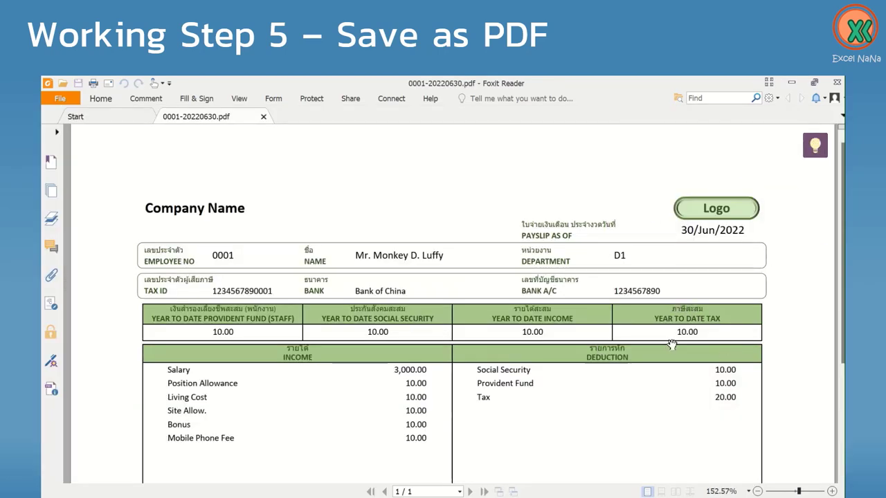
pyautogui.scroll(-2, 672, 345)
pyautogui.scroll(-1, 672, 345)
pyautogui.scroll(-1, 672, 345)
pyautogui.scroll(-3, 672, 344)
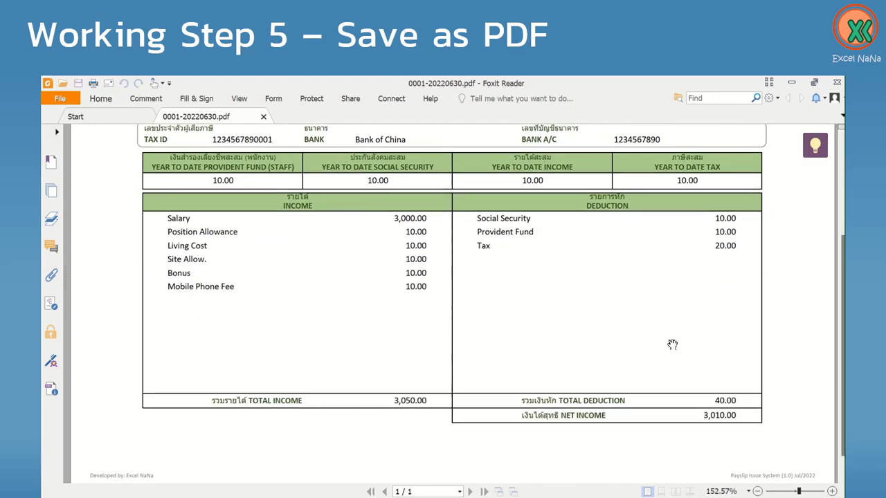
pyautogui.scroll(-1, 672, 345)
pyautogui.scroll(-1, 672, 344)
pyautogui.scroll(2, 672, 345)
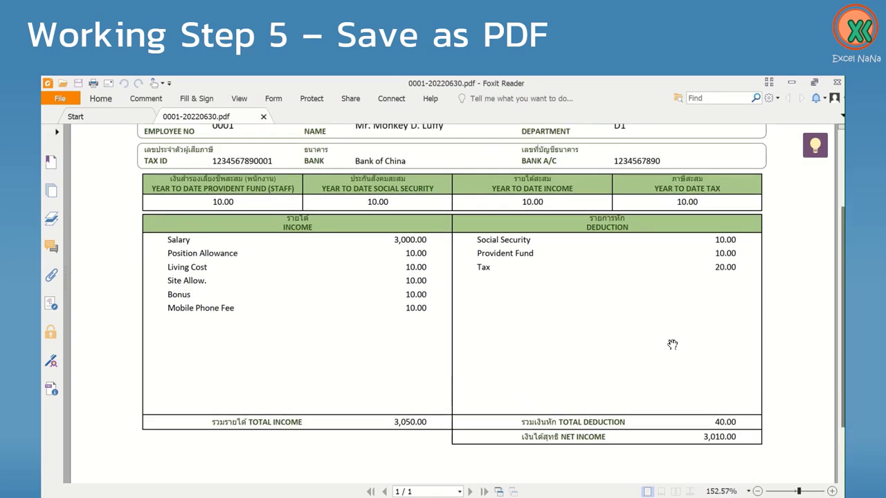
pyautogui.scroll(2, 672, 345)
pyautogui.scroll(2, 672, 344)
pyautogui.scroll(1, 672, 345)
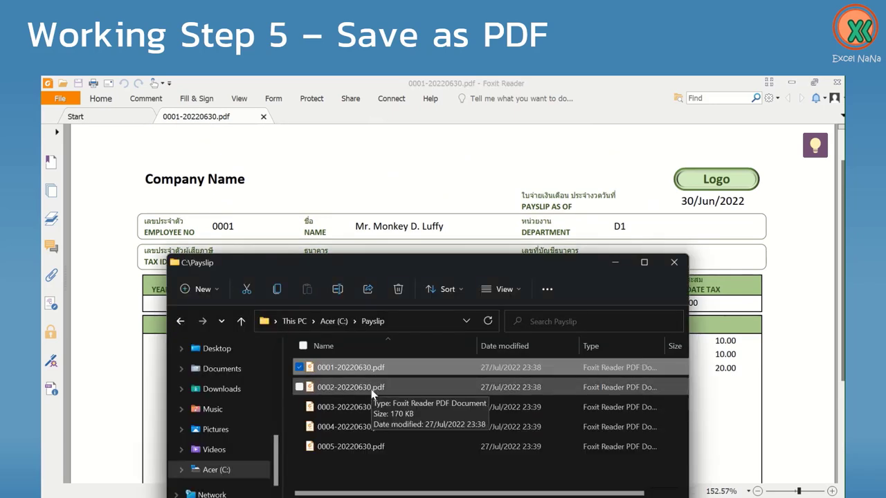
# Review 0002-20220630.pdf in Foxit Reader
pyautogui.doubleClick(372, 388)
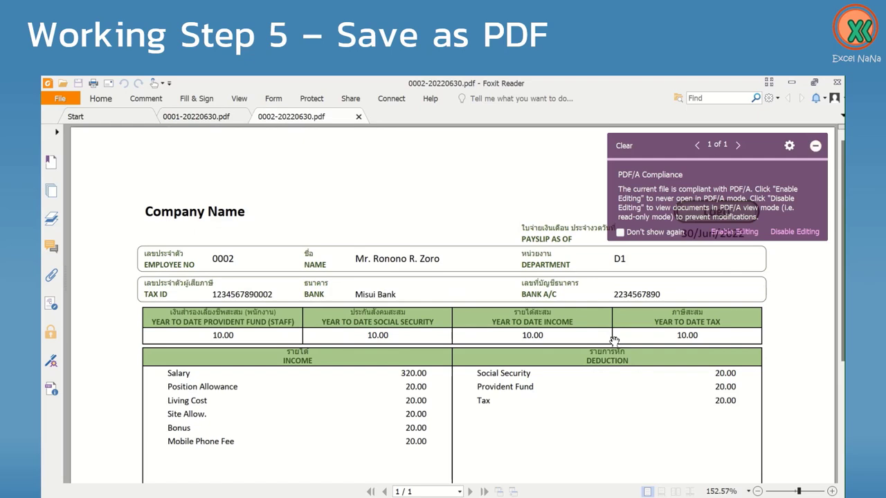
pyautogui.click(815, 145)
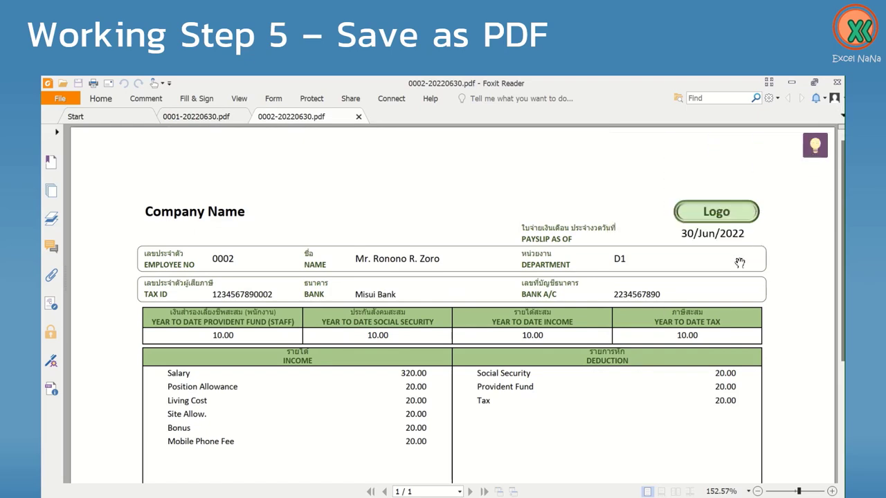
pyautogui.scroll(-1, 675, 311)
pyautogui.scroll(-1, 674, 311)
pyautogui.scroll(-1, 674, 315)
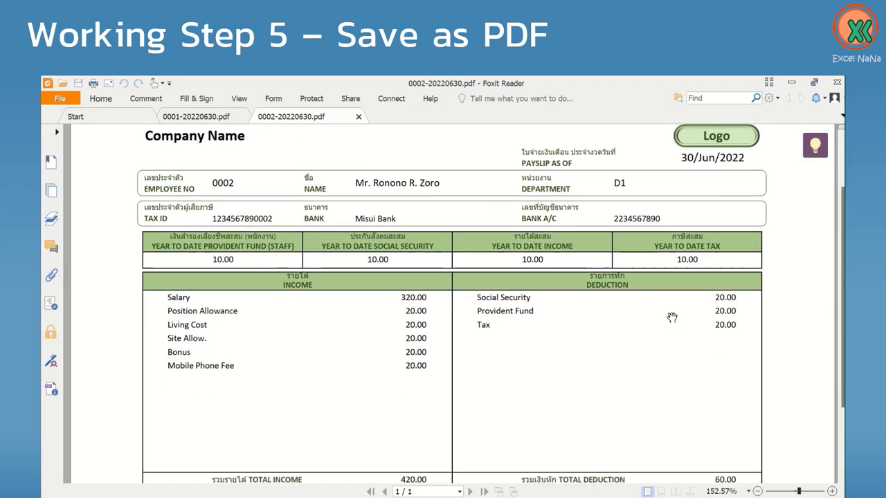
pyautogui.scroll(-1, 673, 317)
pyautogui.scroll(-1, 672, 317)
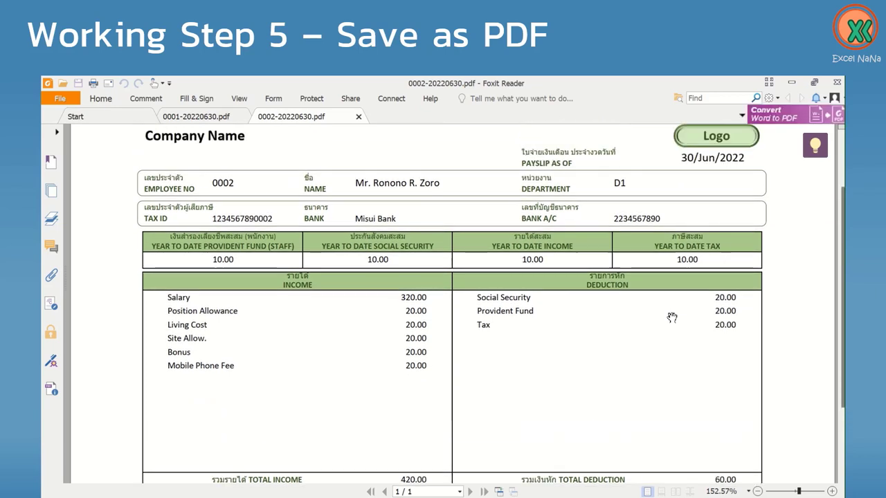
pyautogui.scroll(2, 672, 318)
pyautogui.scroll(1, 670, 333)
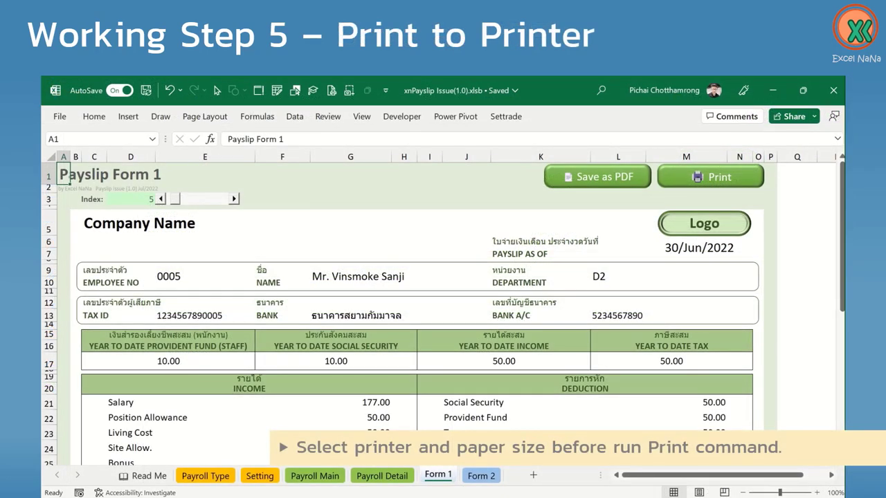
# In Print settings, keep the FUJI XEROX DocuCentre-VII C5573 (GuestRoom) printer with A5 landscape paper
pyautogui.click(59, 116)
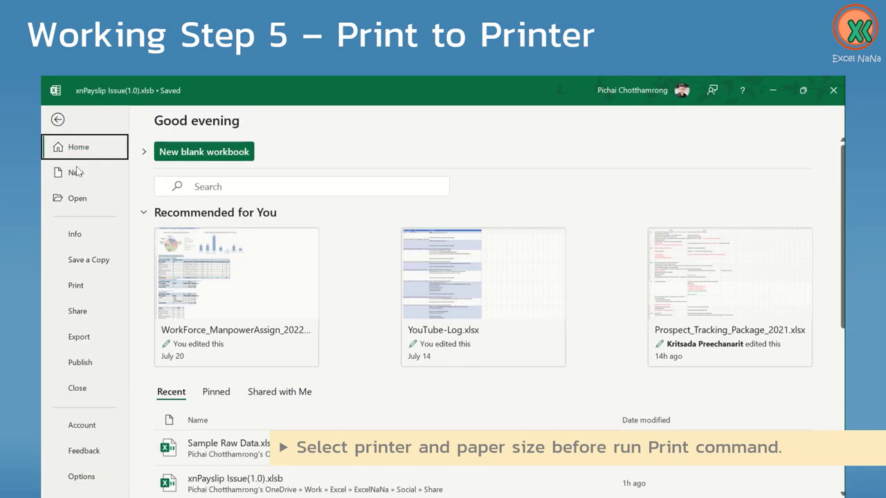
pyautogui.click(77, 286)
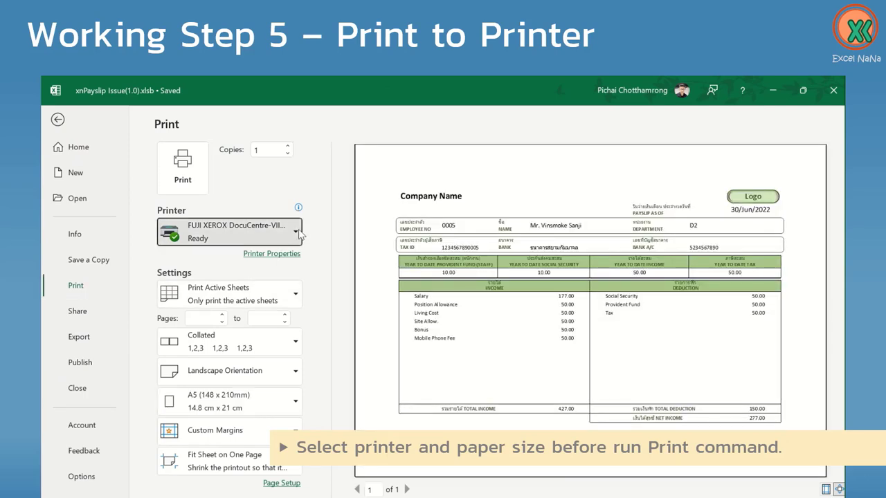
pyautogui.click(299, 234)
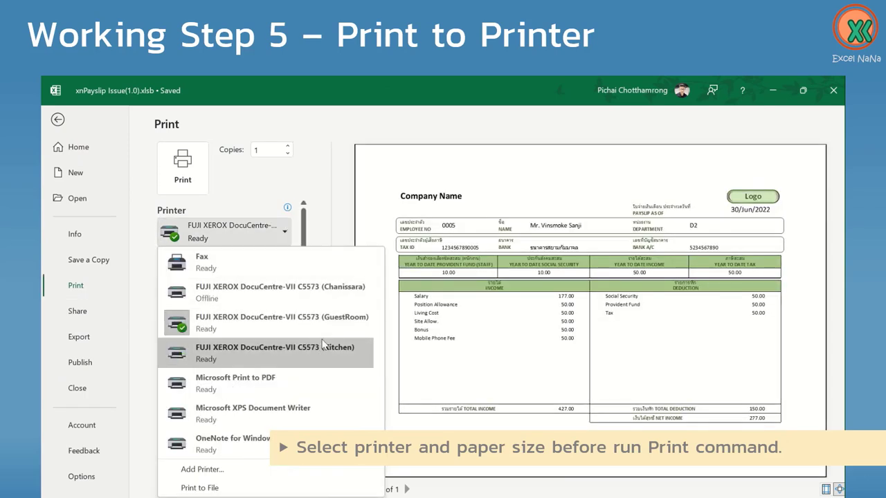
pyautogui.click(340, 322)
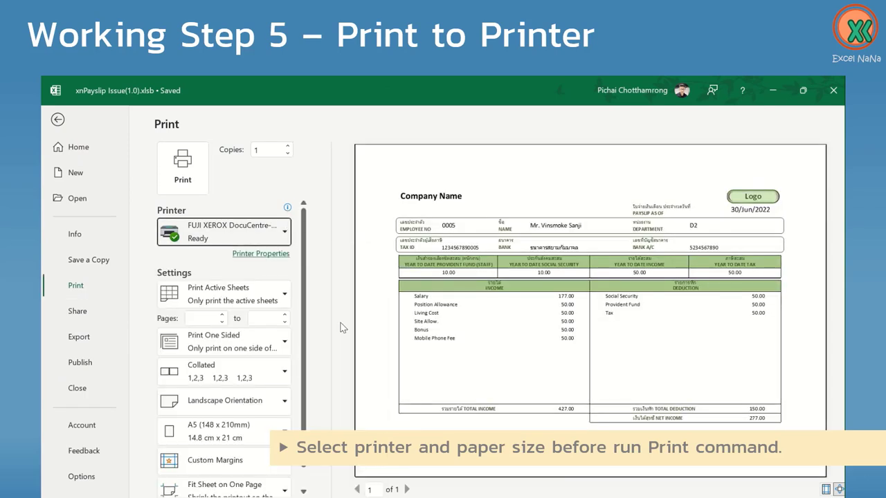
pyautogui.click(57, 121)
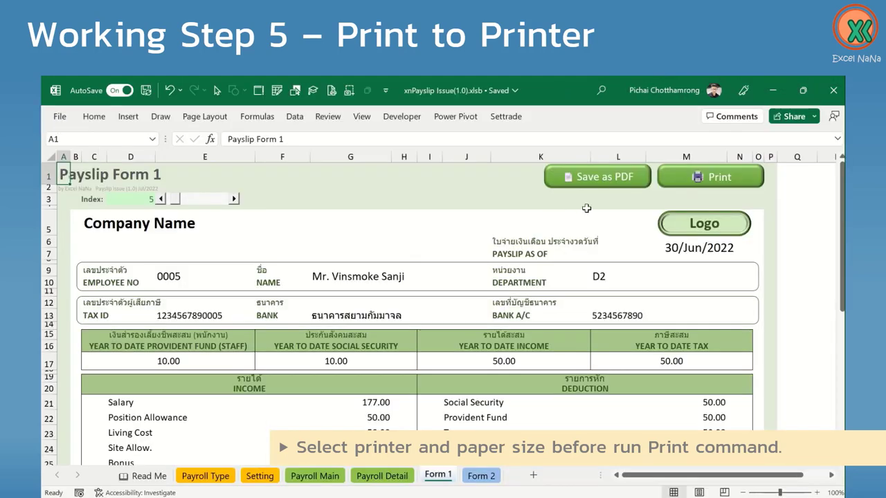
# Print the five payslips from Form 1 and verify the five jobs in the GuestRoom printer queue
pyautogui.click(691, 189)
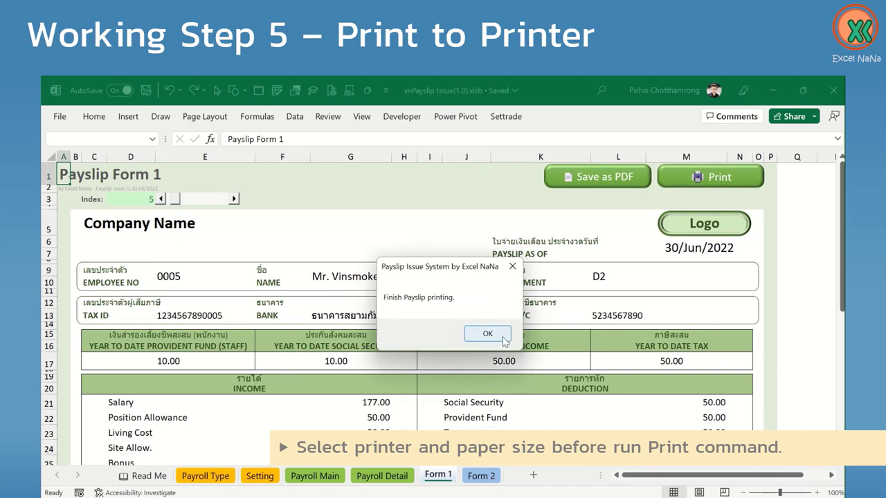
pyautogui.click(488, 334)
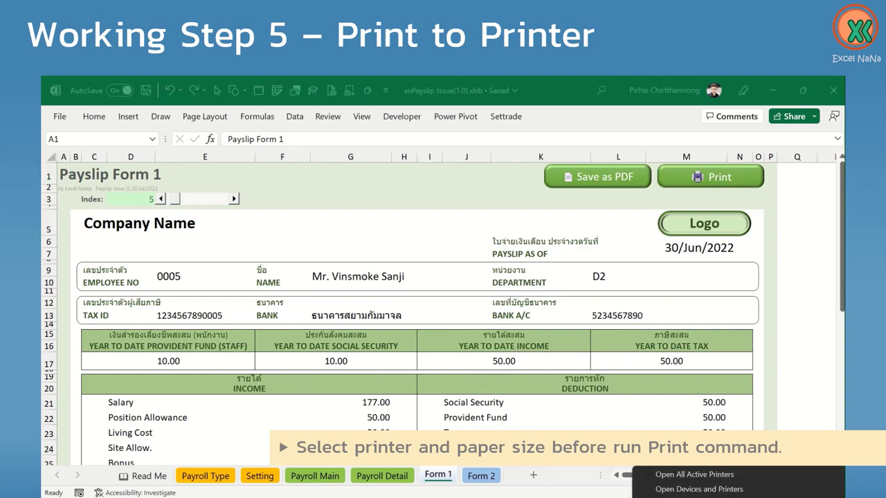
pyautogui.click(694, 475)
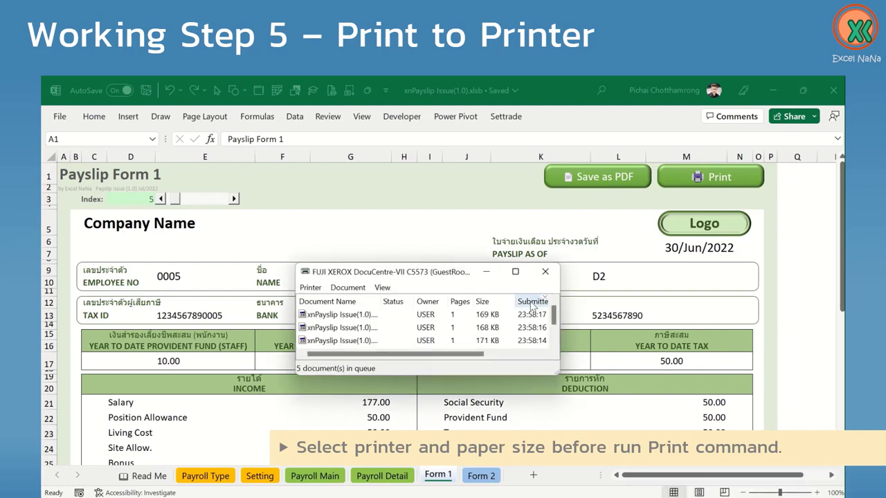
pyautogui.moveTo(416, 257); pyautogui.dragTo(411, 170)
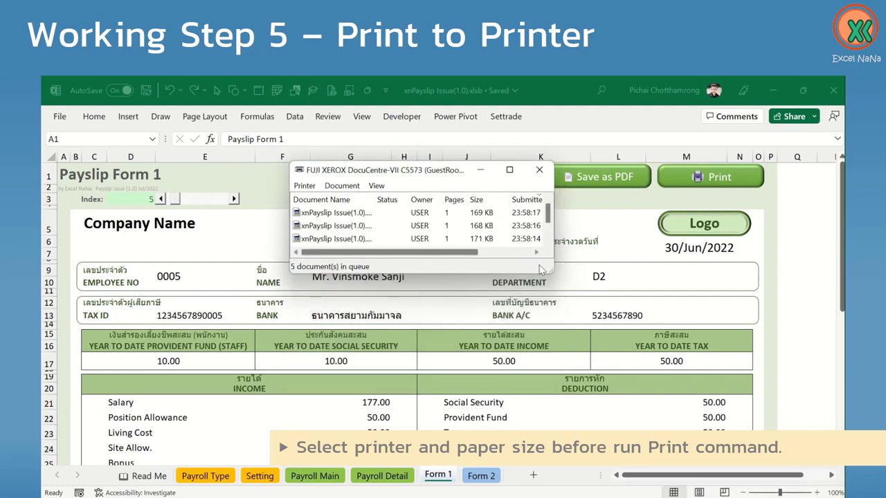
pyautogui.moveTo(558, 275); pyautogui.dragTo(627, 336)
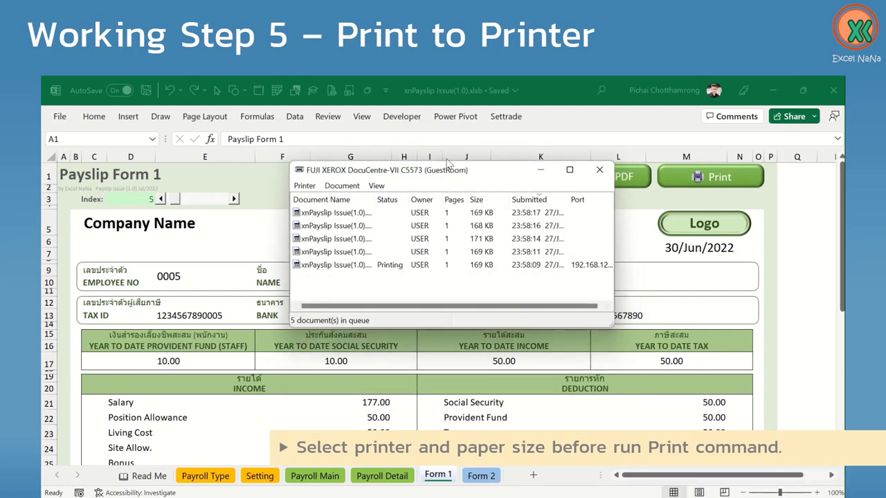
pyautogui.moveTo(449, 166); pyautogui.dragTo(414, 197)
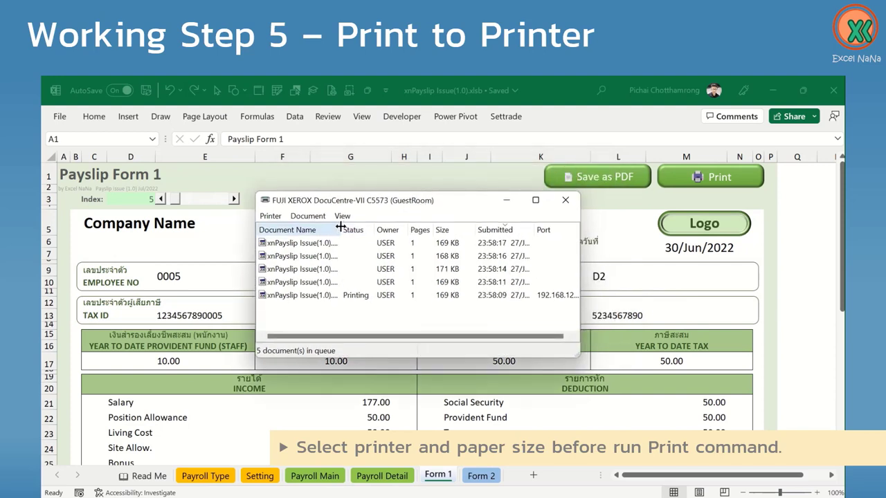
pyautogui.moveTo(341, 229); pyautogui.dragTo(359, 229)
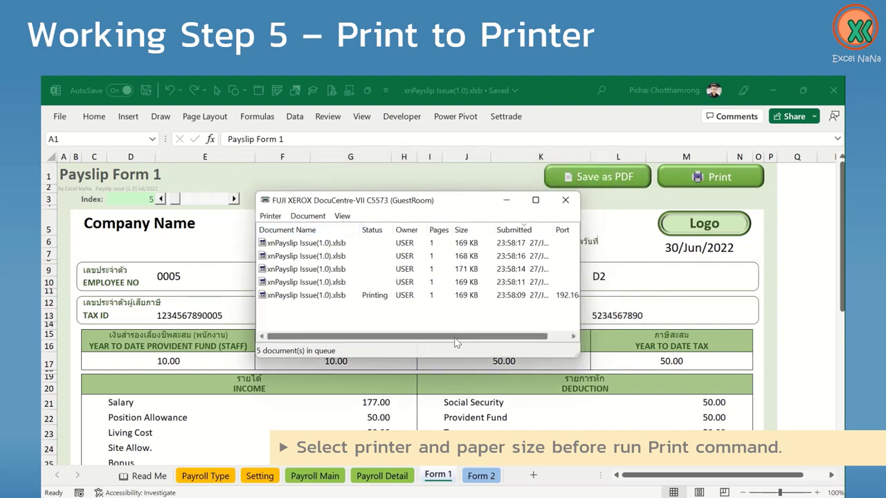
pyautogui.moveTo(486, 337)
pyautogui.mouseDown()
pyautogui.moveTo(507, 343)
pyautogui.moveTo(407, 343)
pyautogui.mouseUp()
pyautogui.click(564, 200)
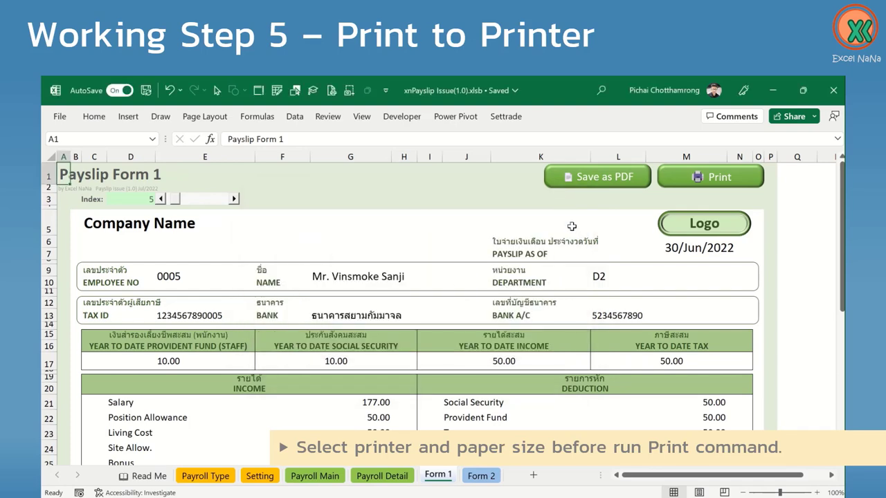